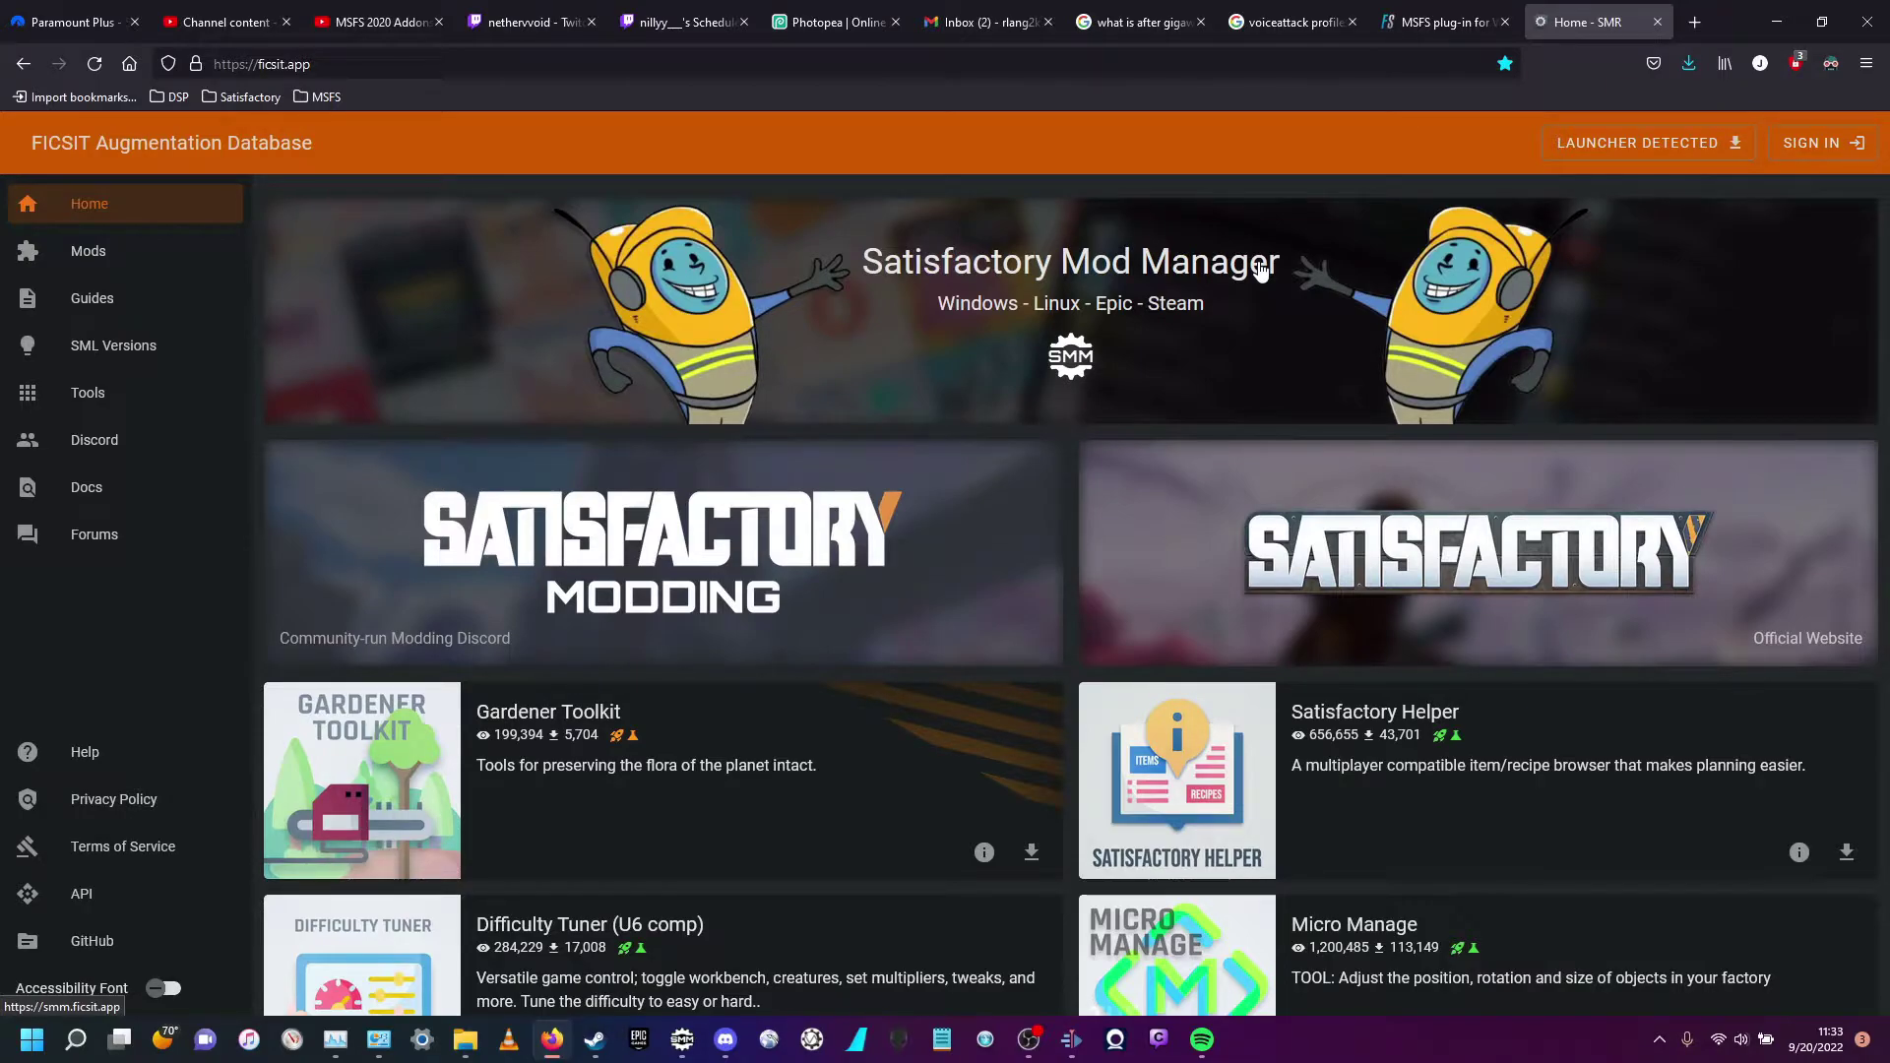
Step: Look through the mod catalogue on the FICSIT Augmentation Database, and return to the site's home page
{"action": "left_click", "coordinate": [153, 260]}
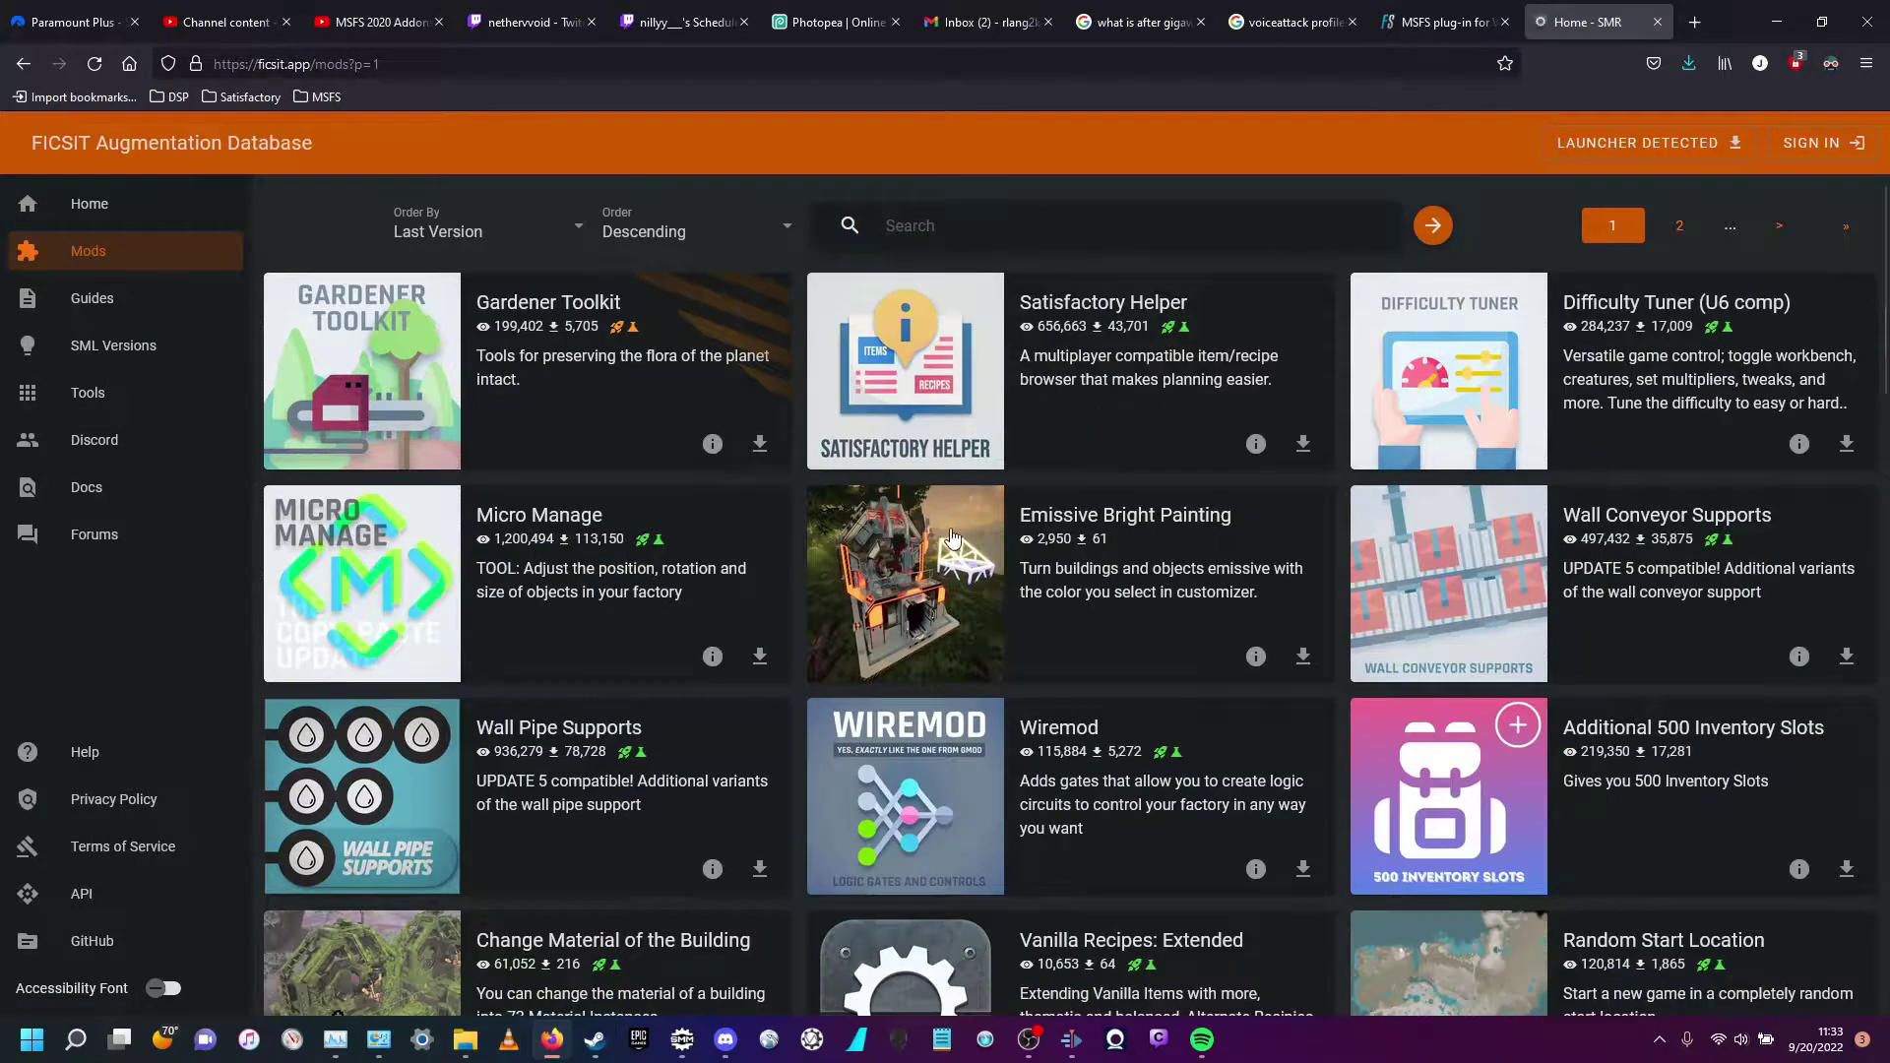
{"action": "scroll", "coordinate": [948, 539], "scroll_direction": "down", "scroll_amount": 3}
{"action": "scroll", "coordinate": [949, 540], "scroll_direction": "down", "scroll_amount": 5}
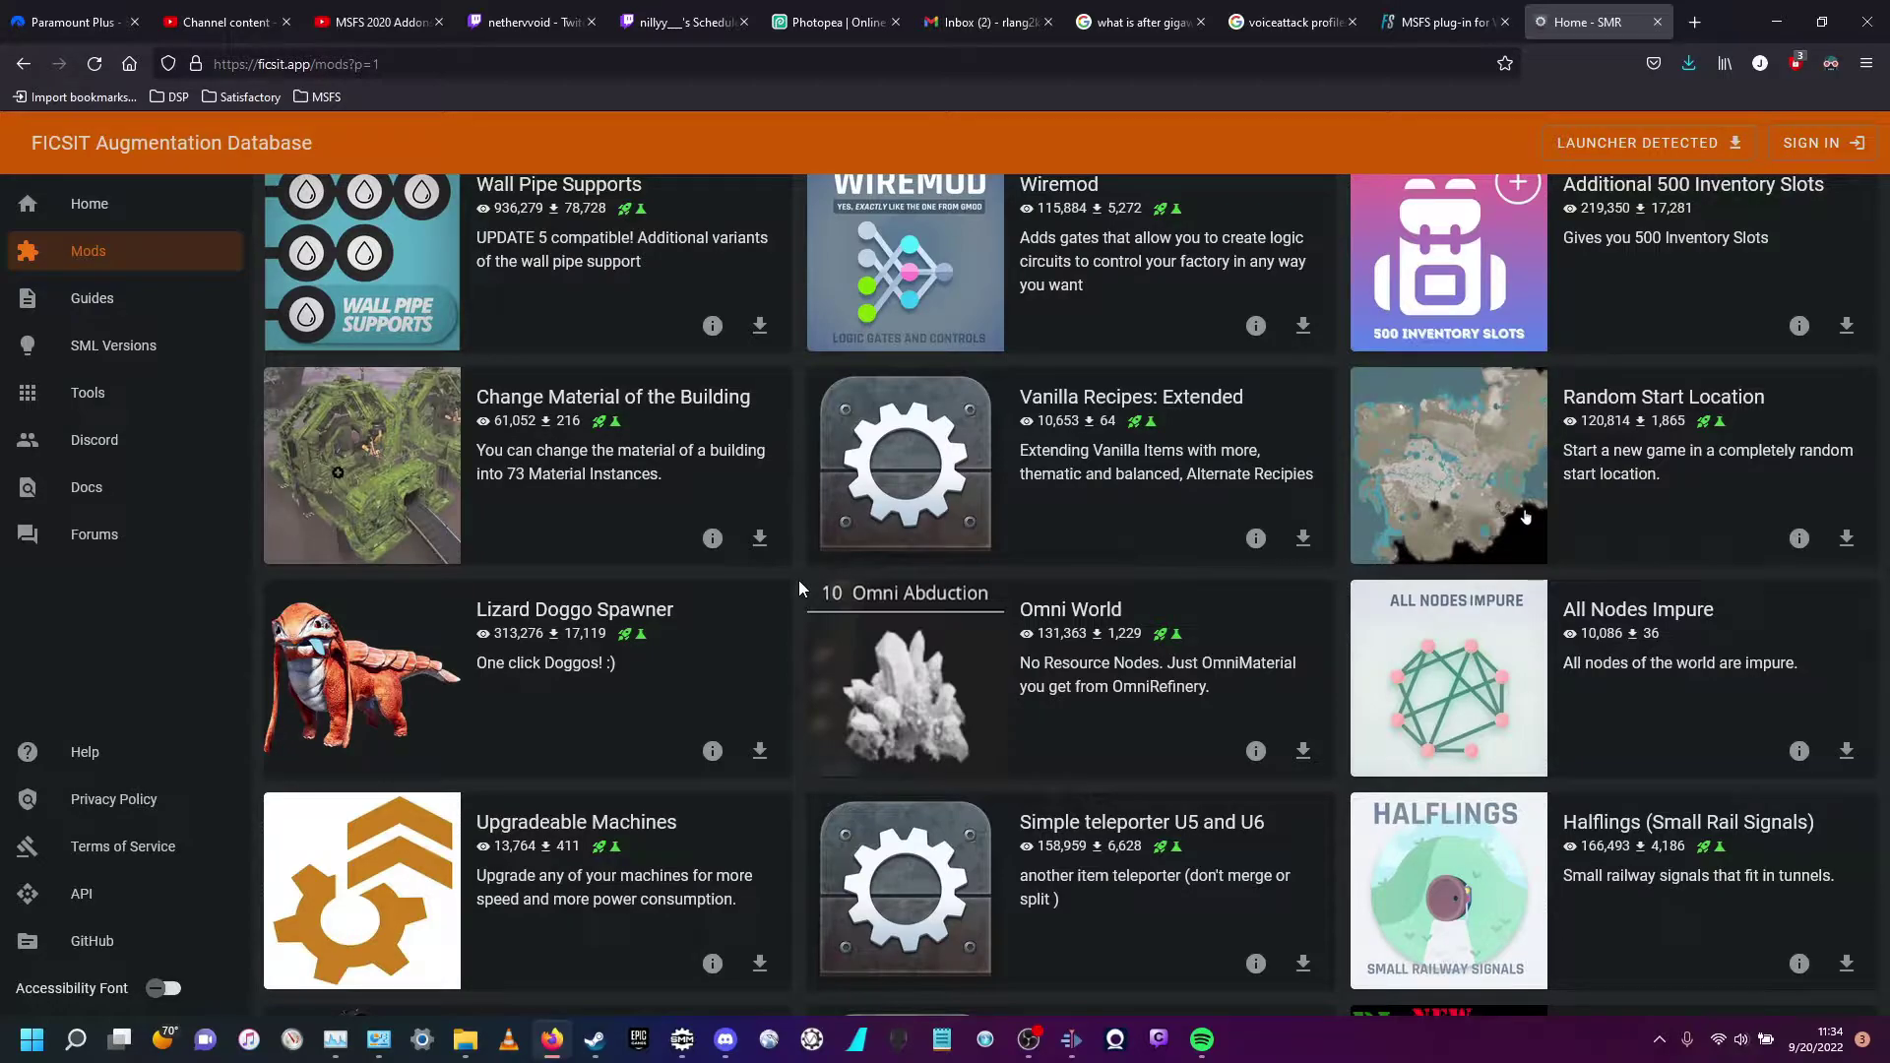
{"action": "scroll", "coordinate": [799, 582], "scroll_direction": "up", "scroll_amount": 2}
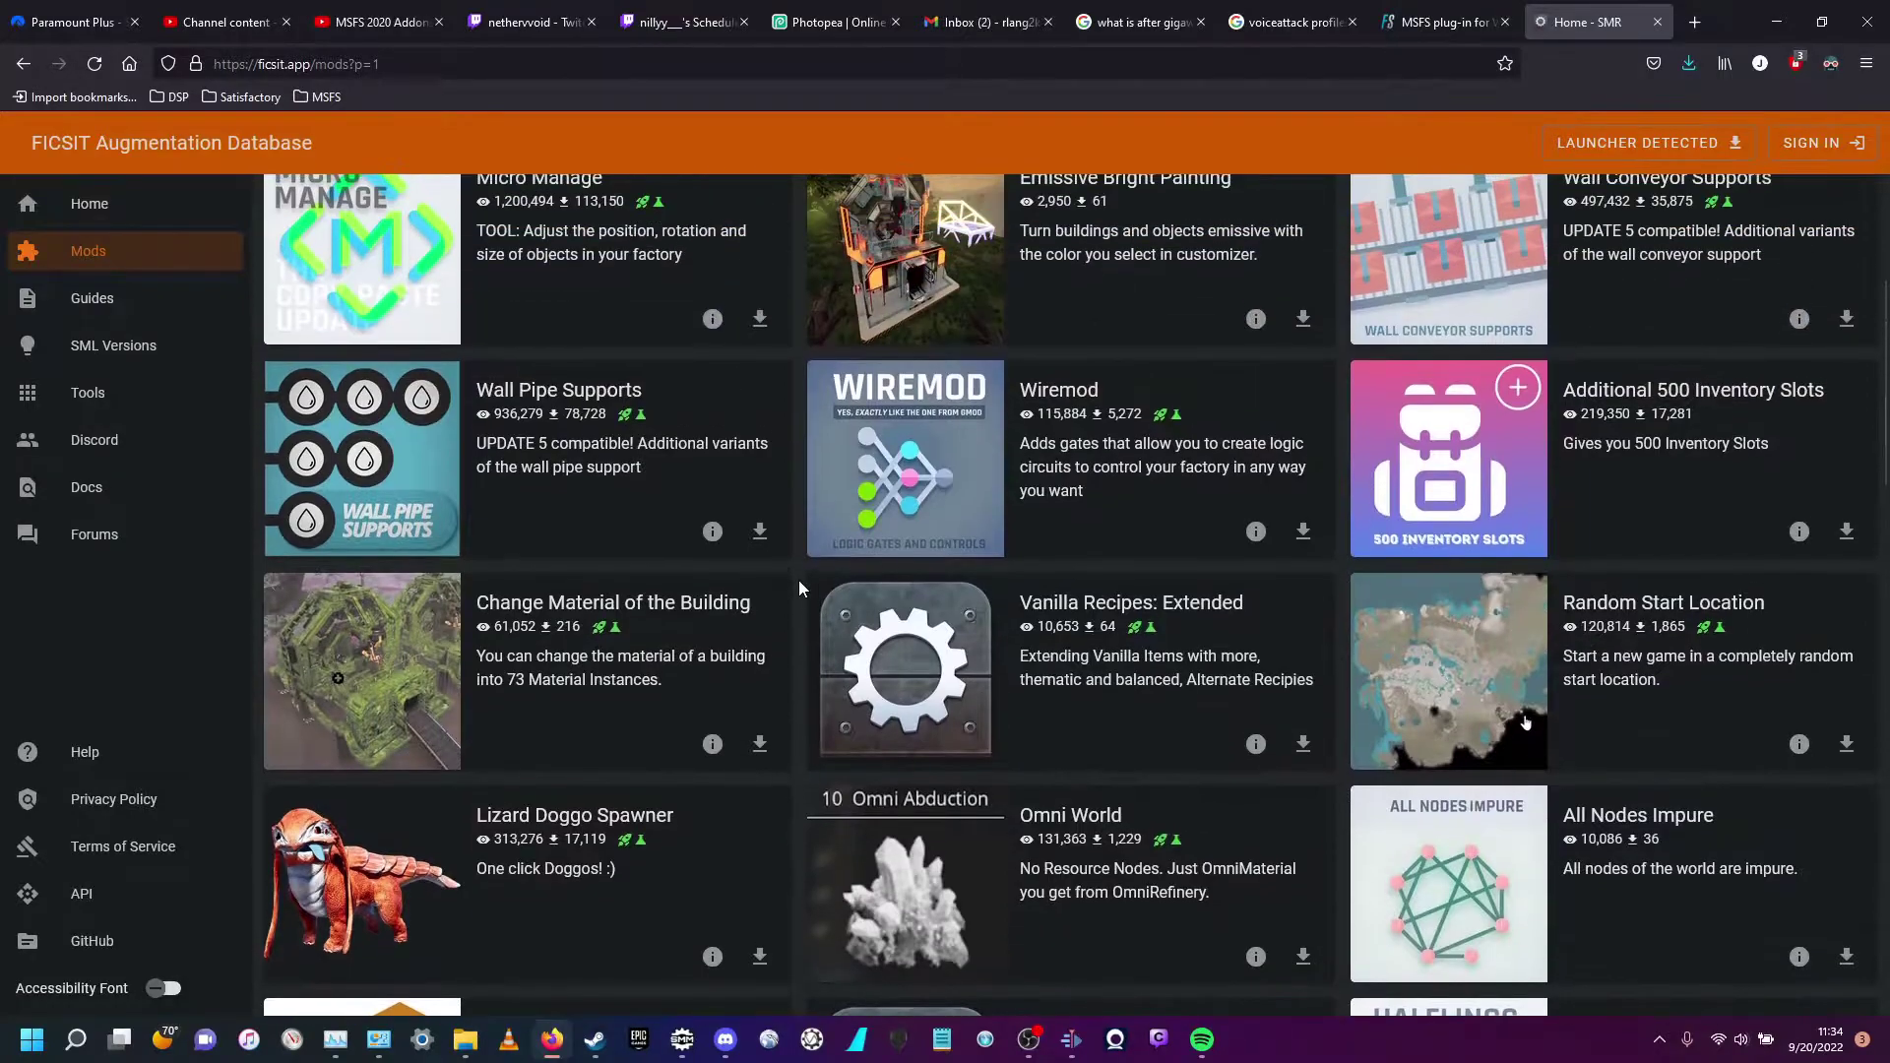
{"action": "left_click", "coordinate": [103, 223]}
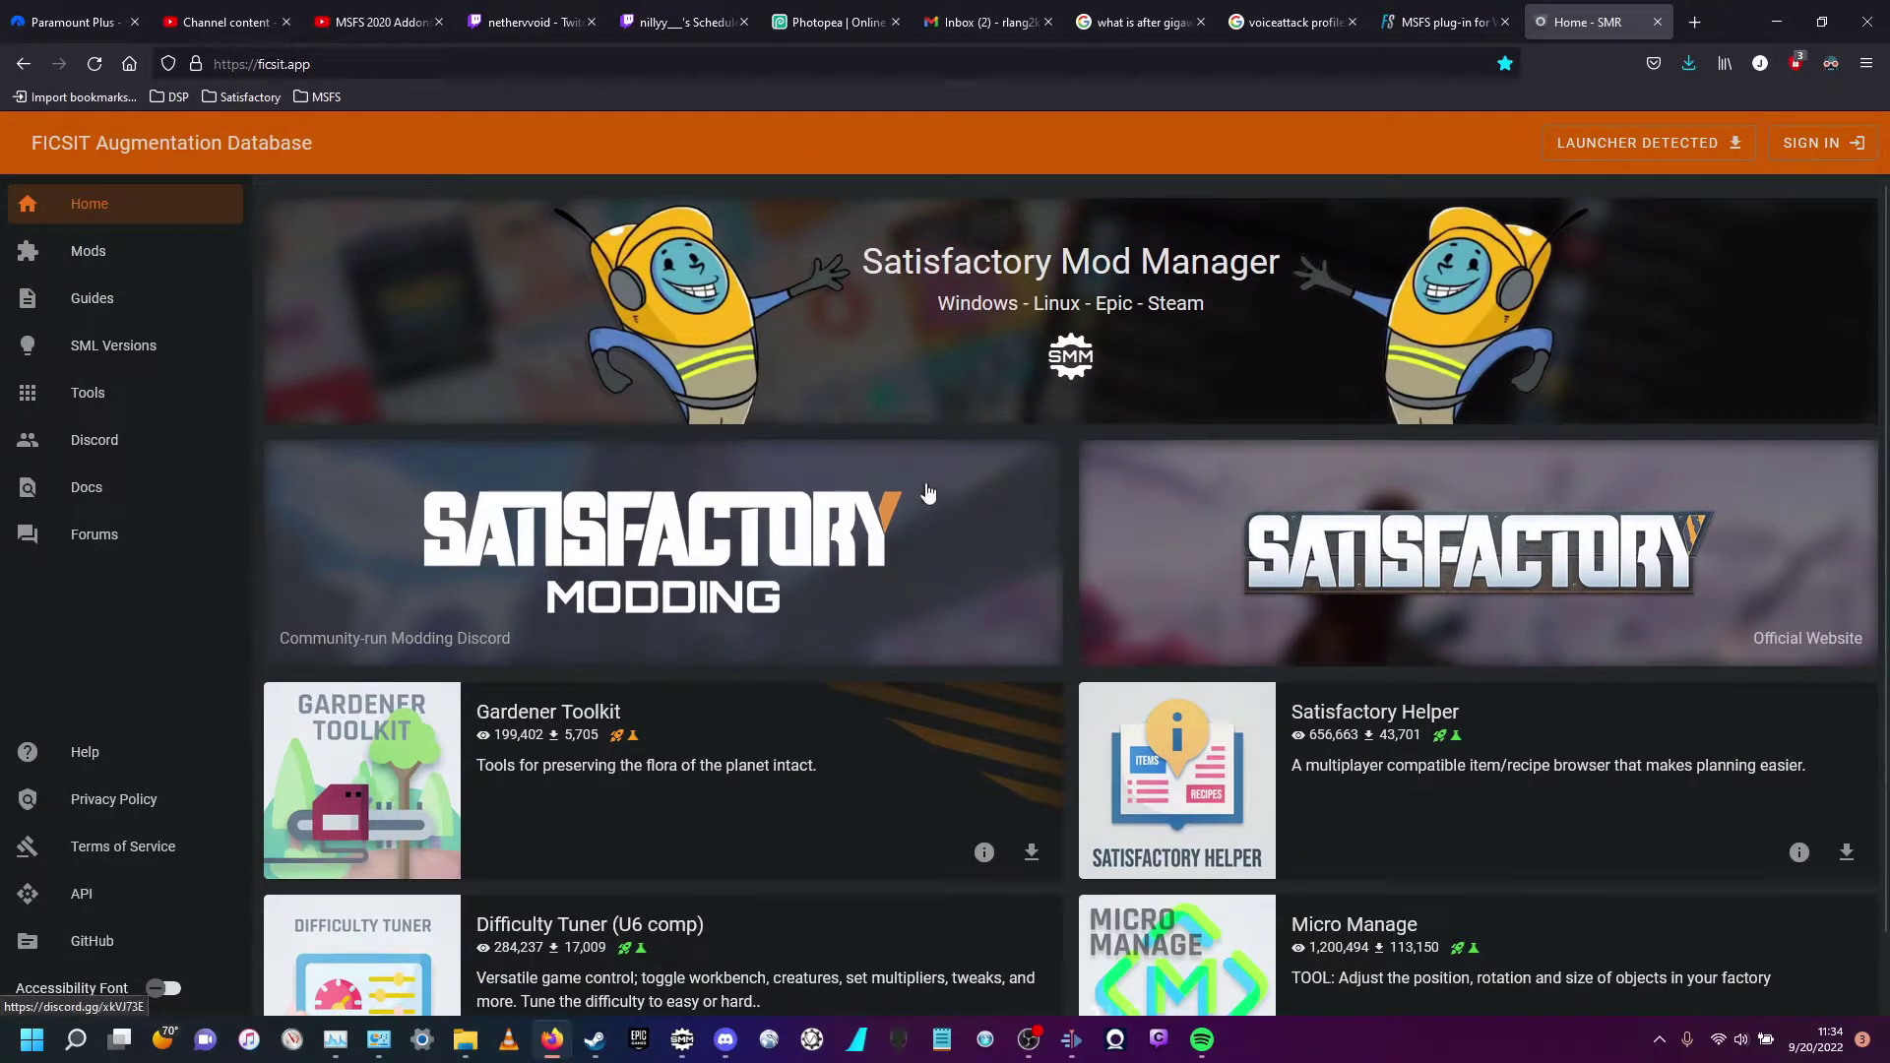
Step: Switch to Satisfactory Mod Manager and choose the Satisfactory Early Access (Steam) installation
{"action": "left_click", "coordinate": [1776, 22]}
{"action": "left_click", "coordinate": [682, 1049]}
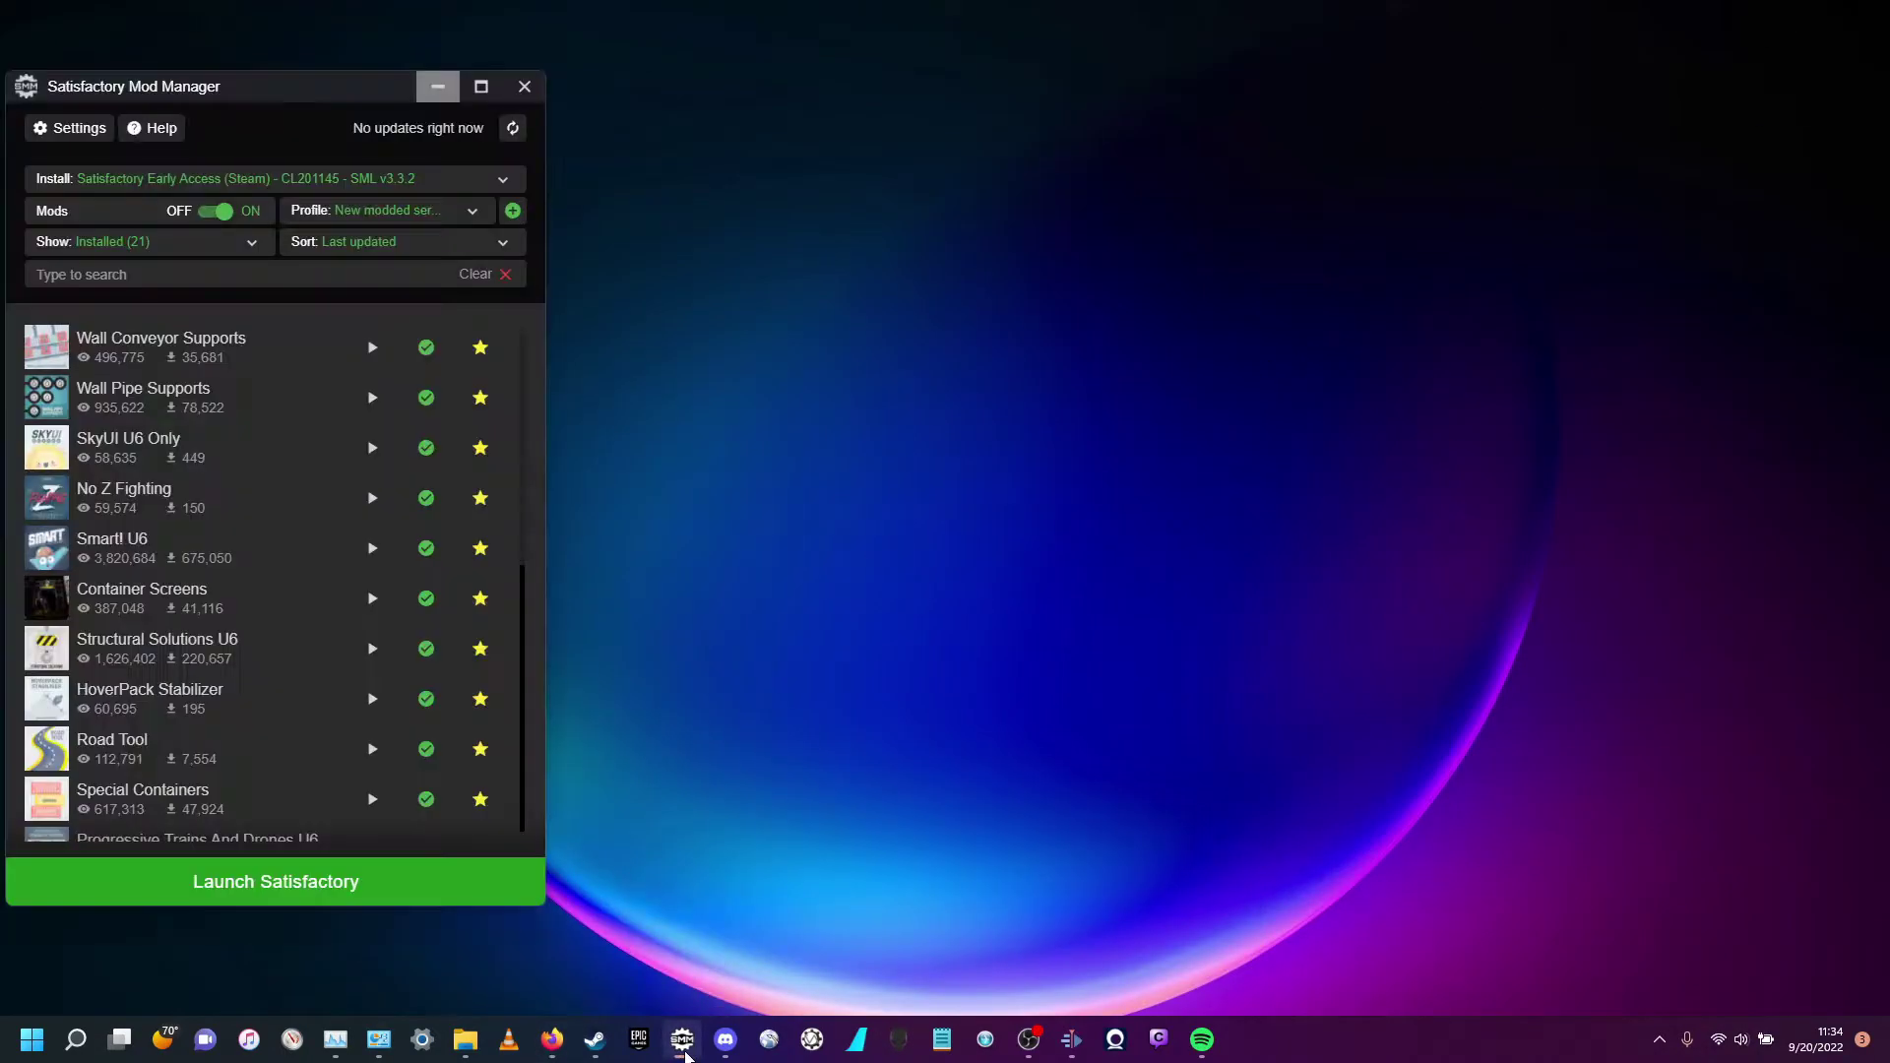
{"action": "left_click", "coordinate": [247, 195]}
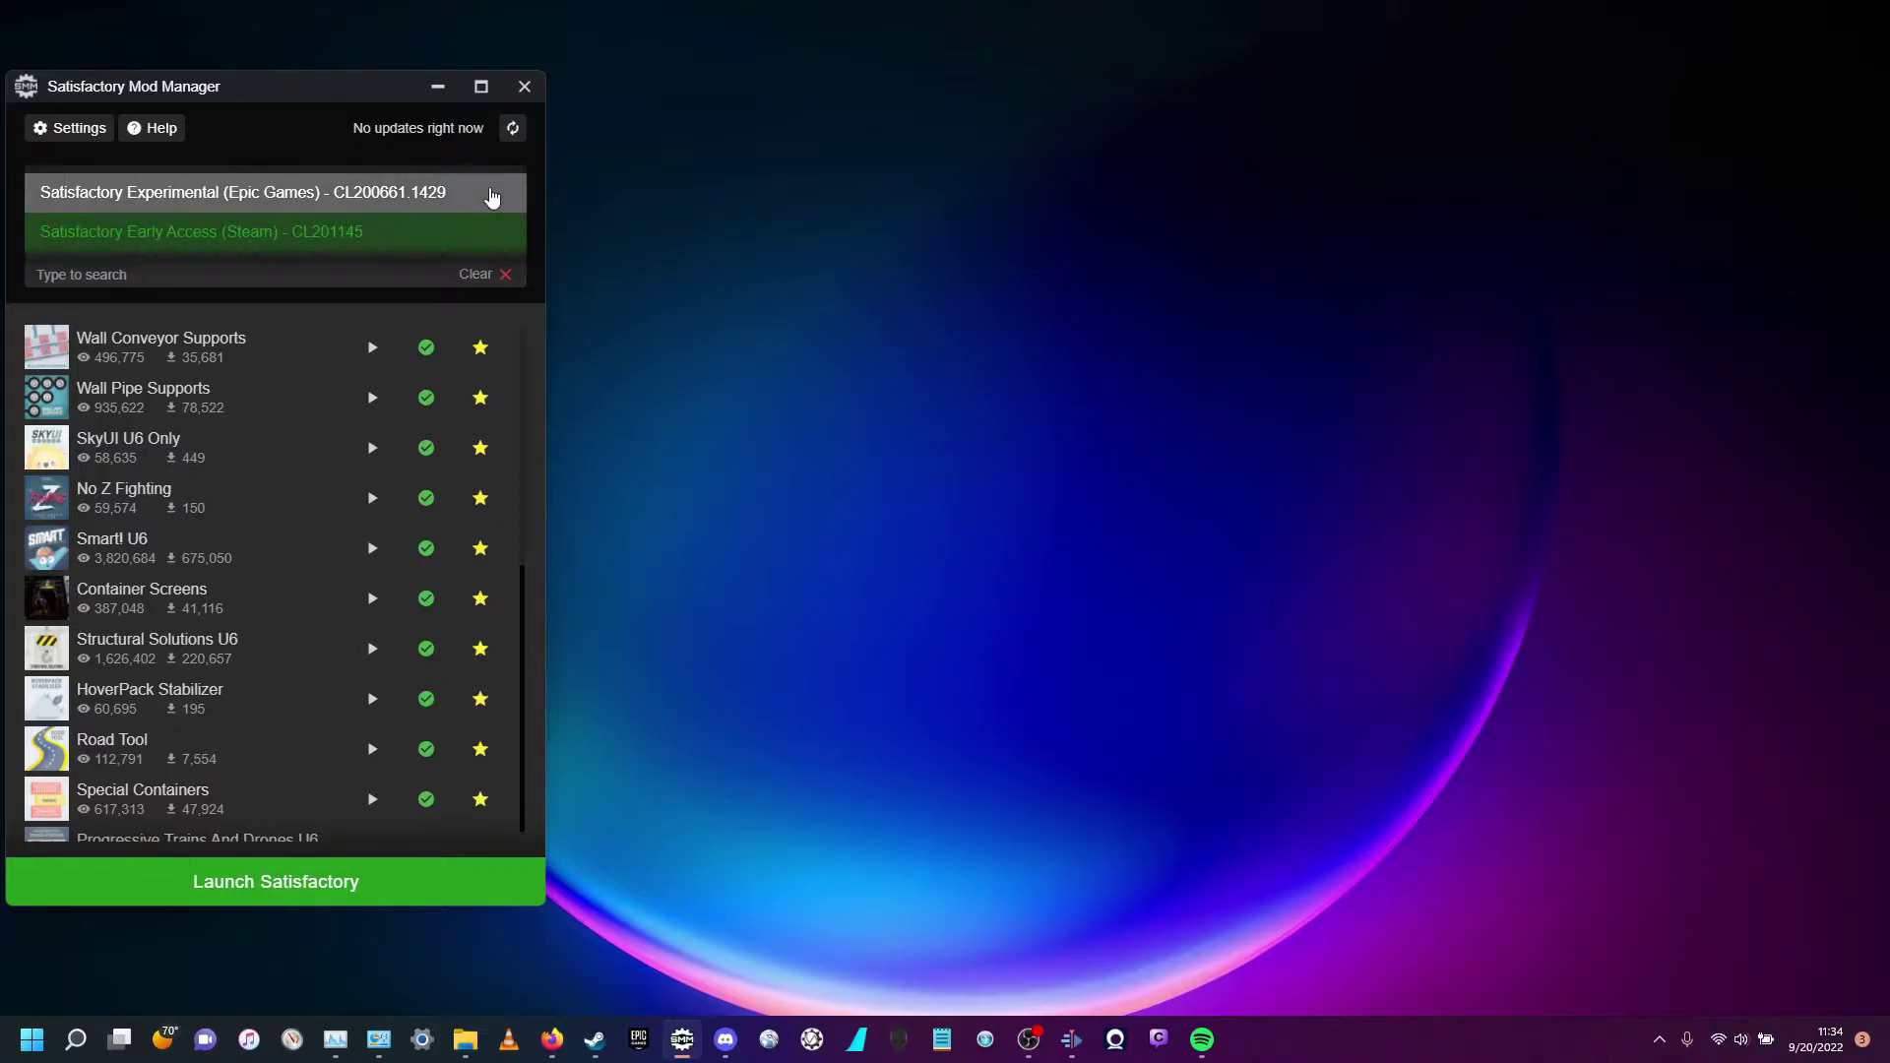
{"action": "left_click", "coordinate": [302, 234]}
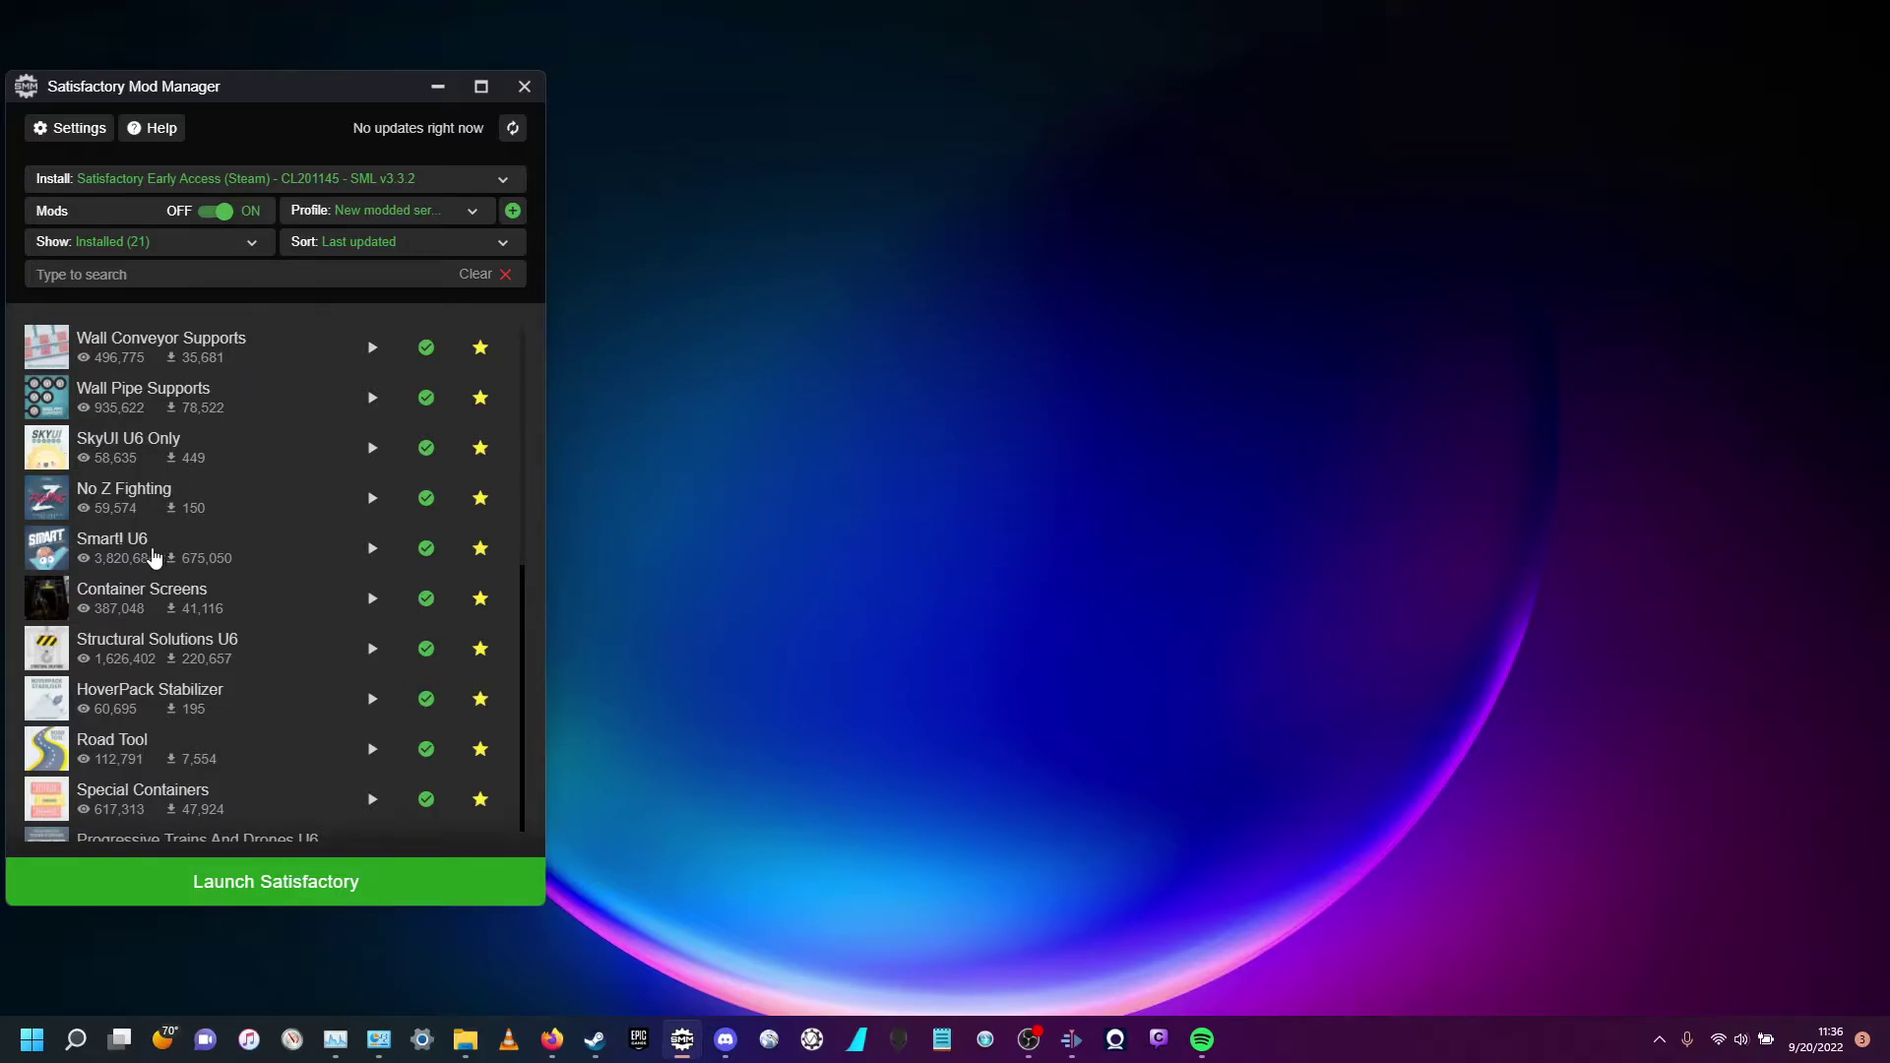
Step: Review the details of the installed Smart! U6, Container Screens and No Z Fighting mods
{"action": "left_click", "coordinate": [108, 550]}
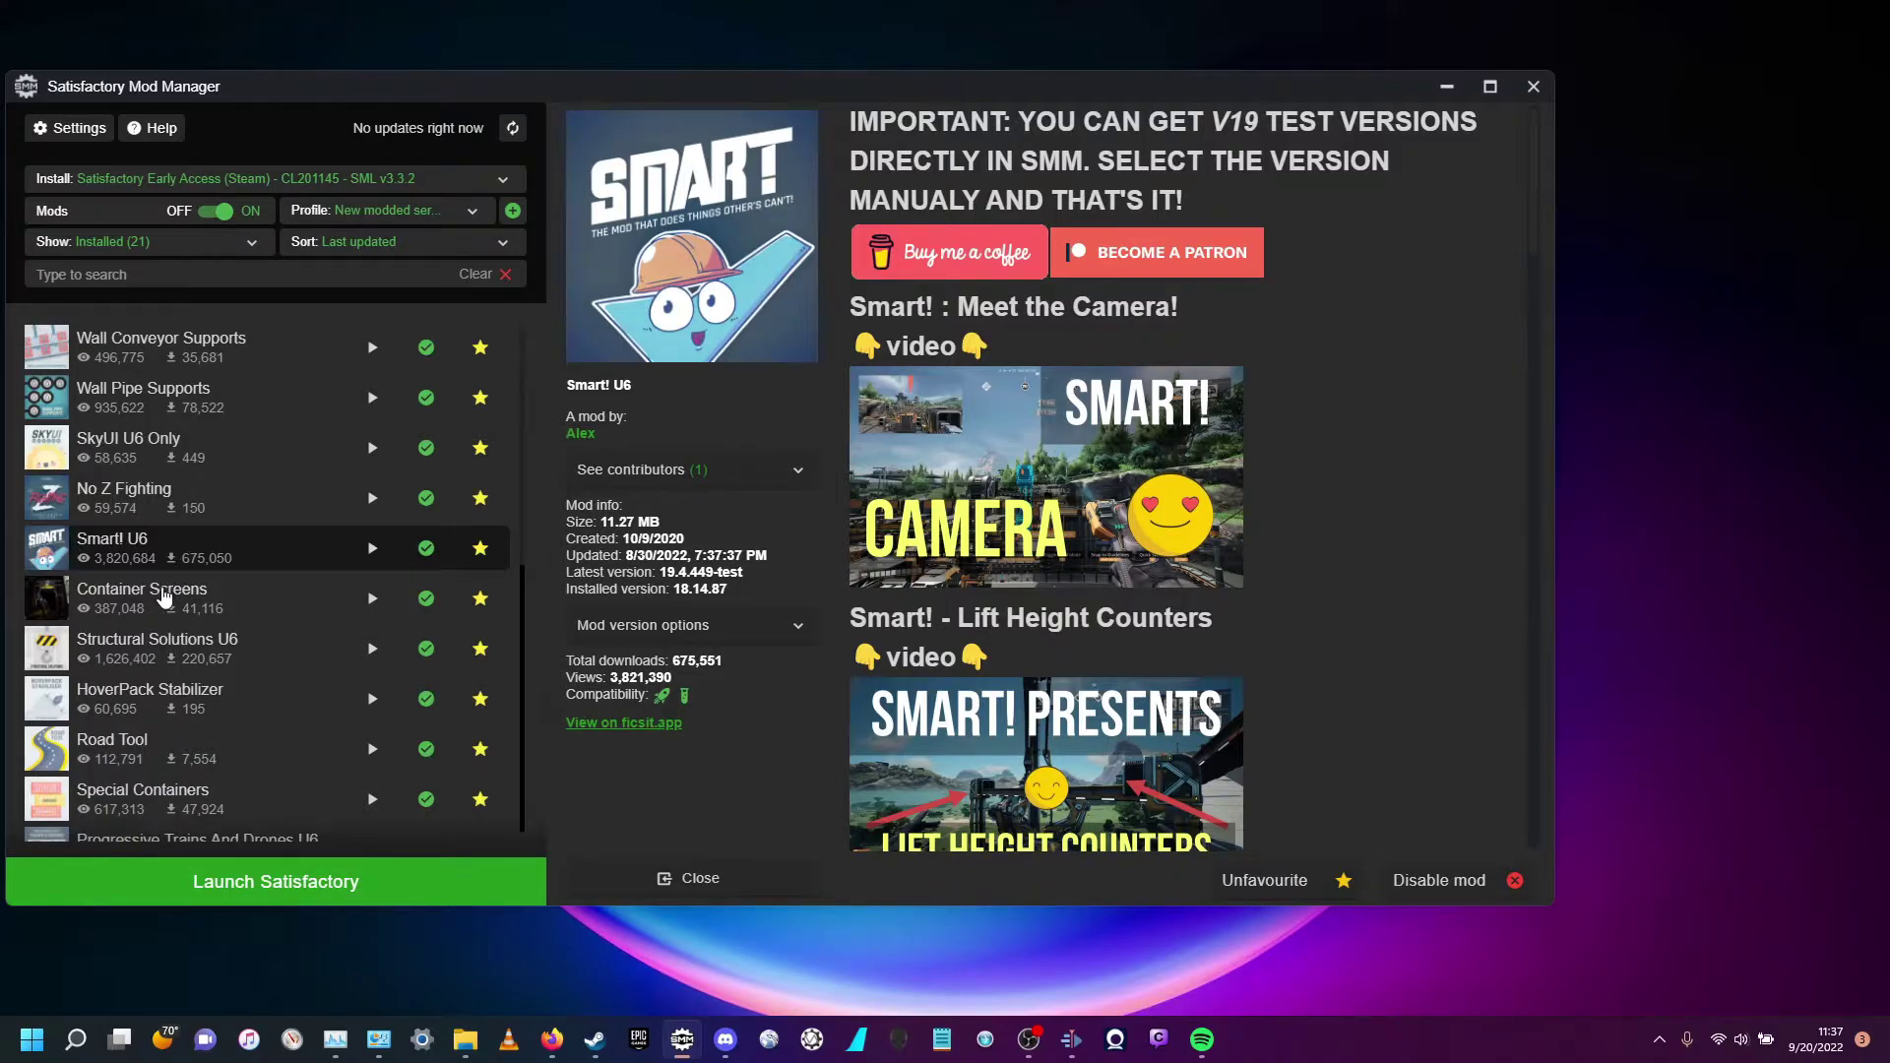
{"action": "left_click", "coordinate": [164, 596]}
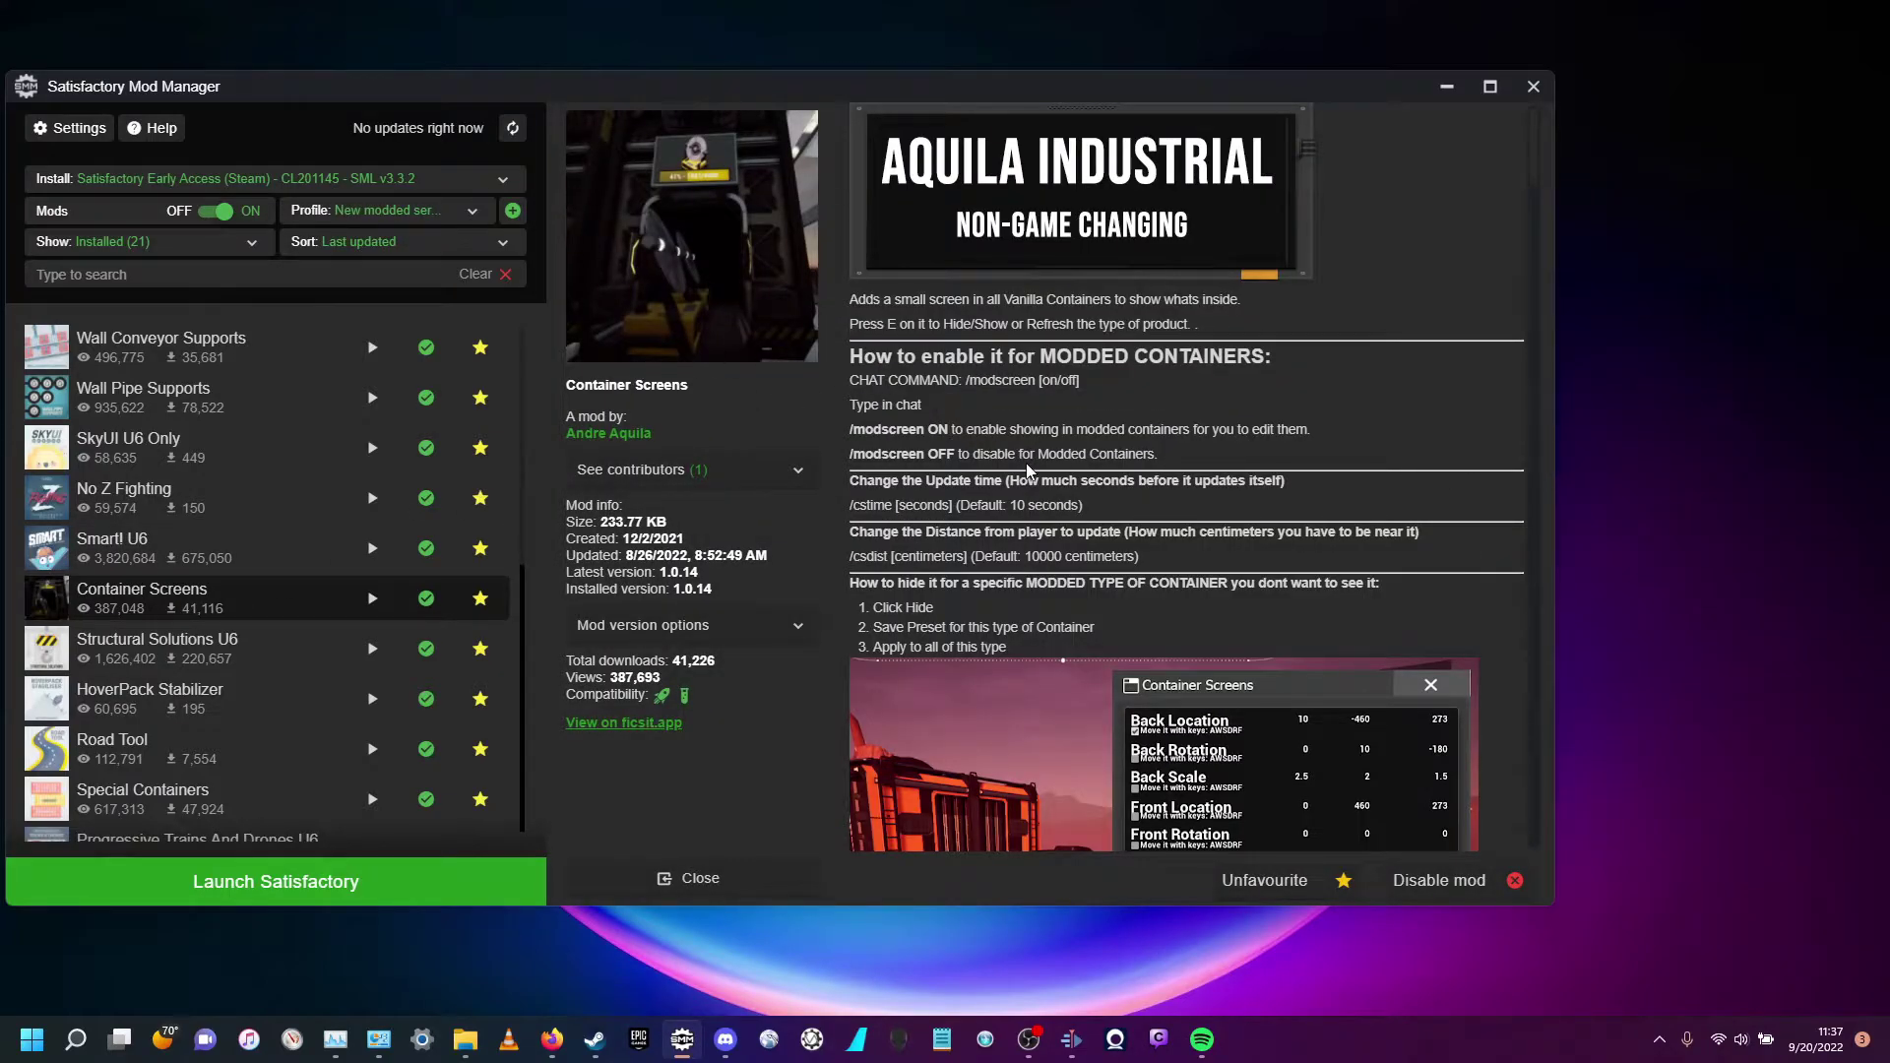
{"action": "scroll", "coordinate": [962, 445], "scroll_direction": "down", "scroll_amount": 4}
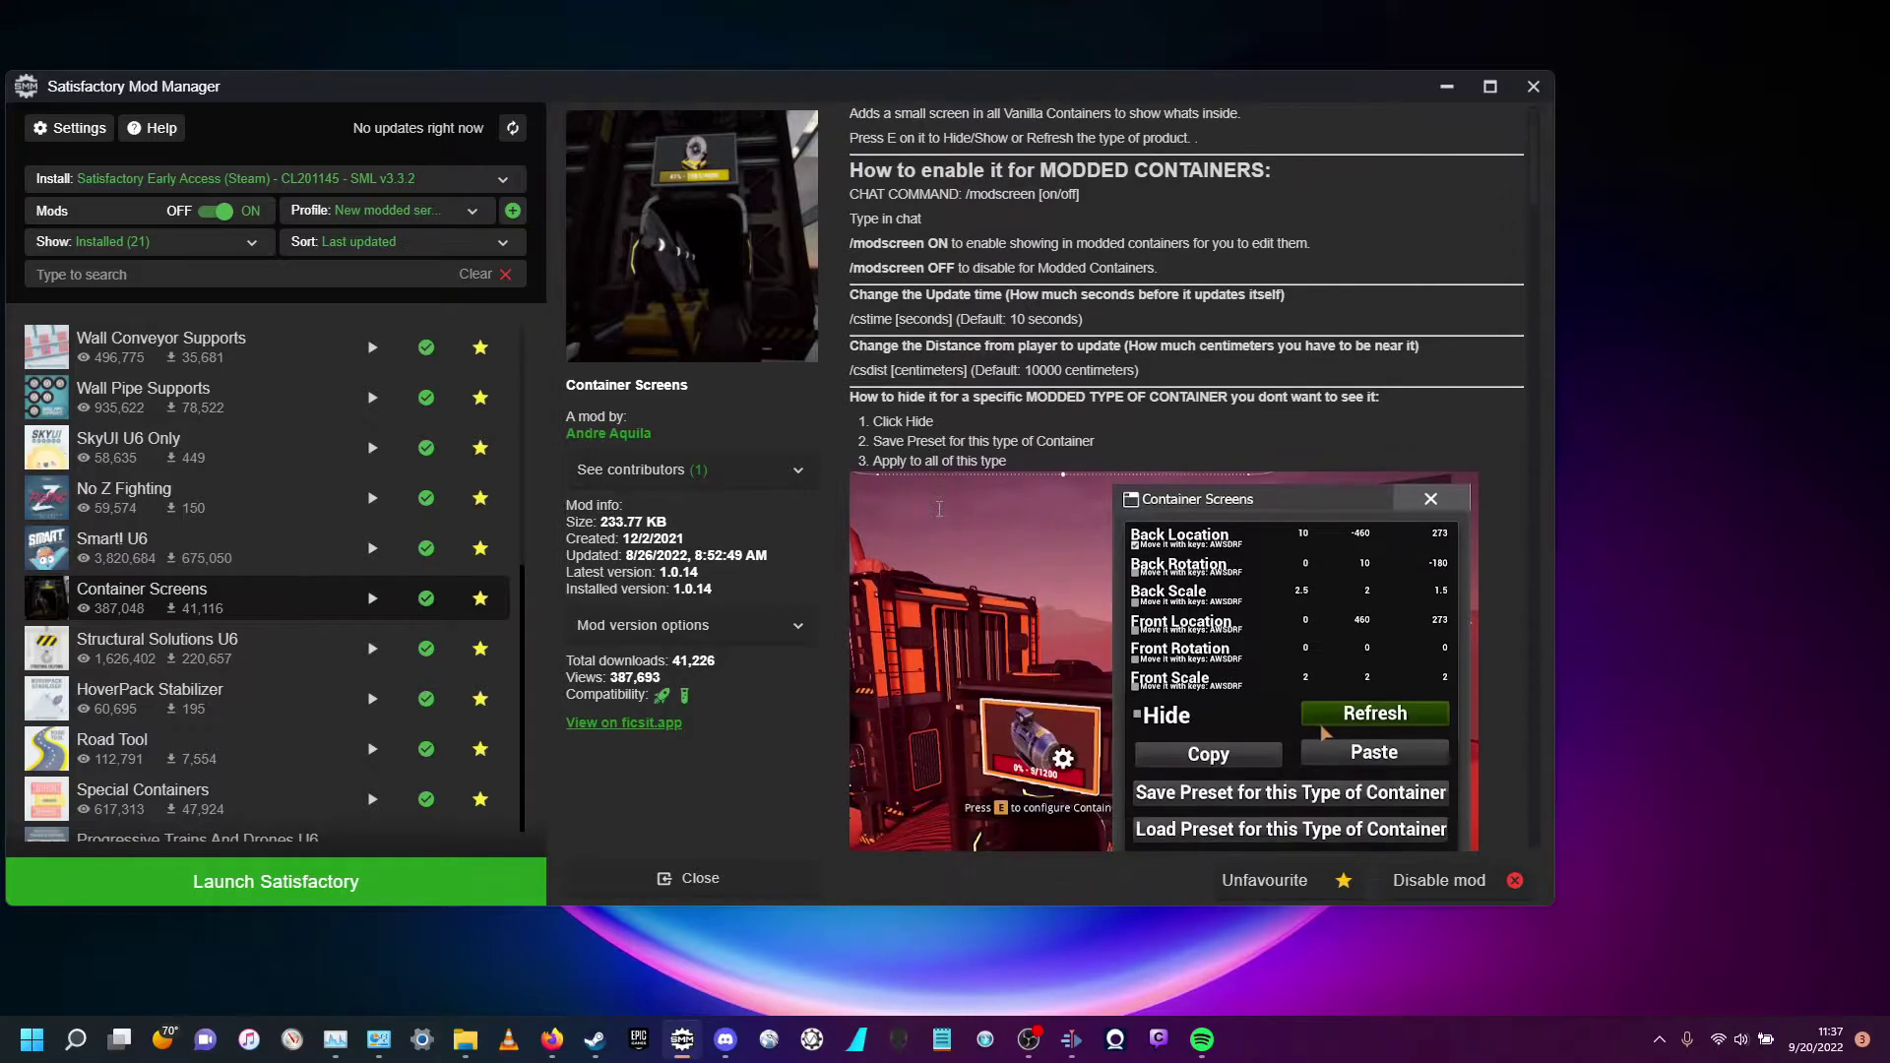
{"action": "scroll", "coordinate": [940, 554], "scroll_direction": "down", "scroll_amount": 3}
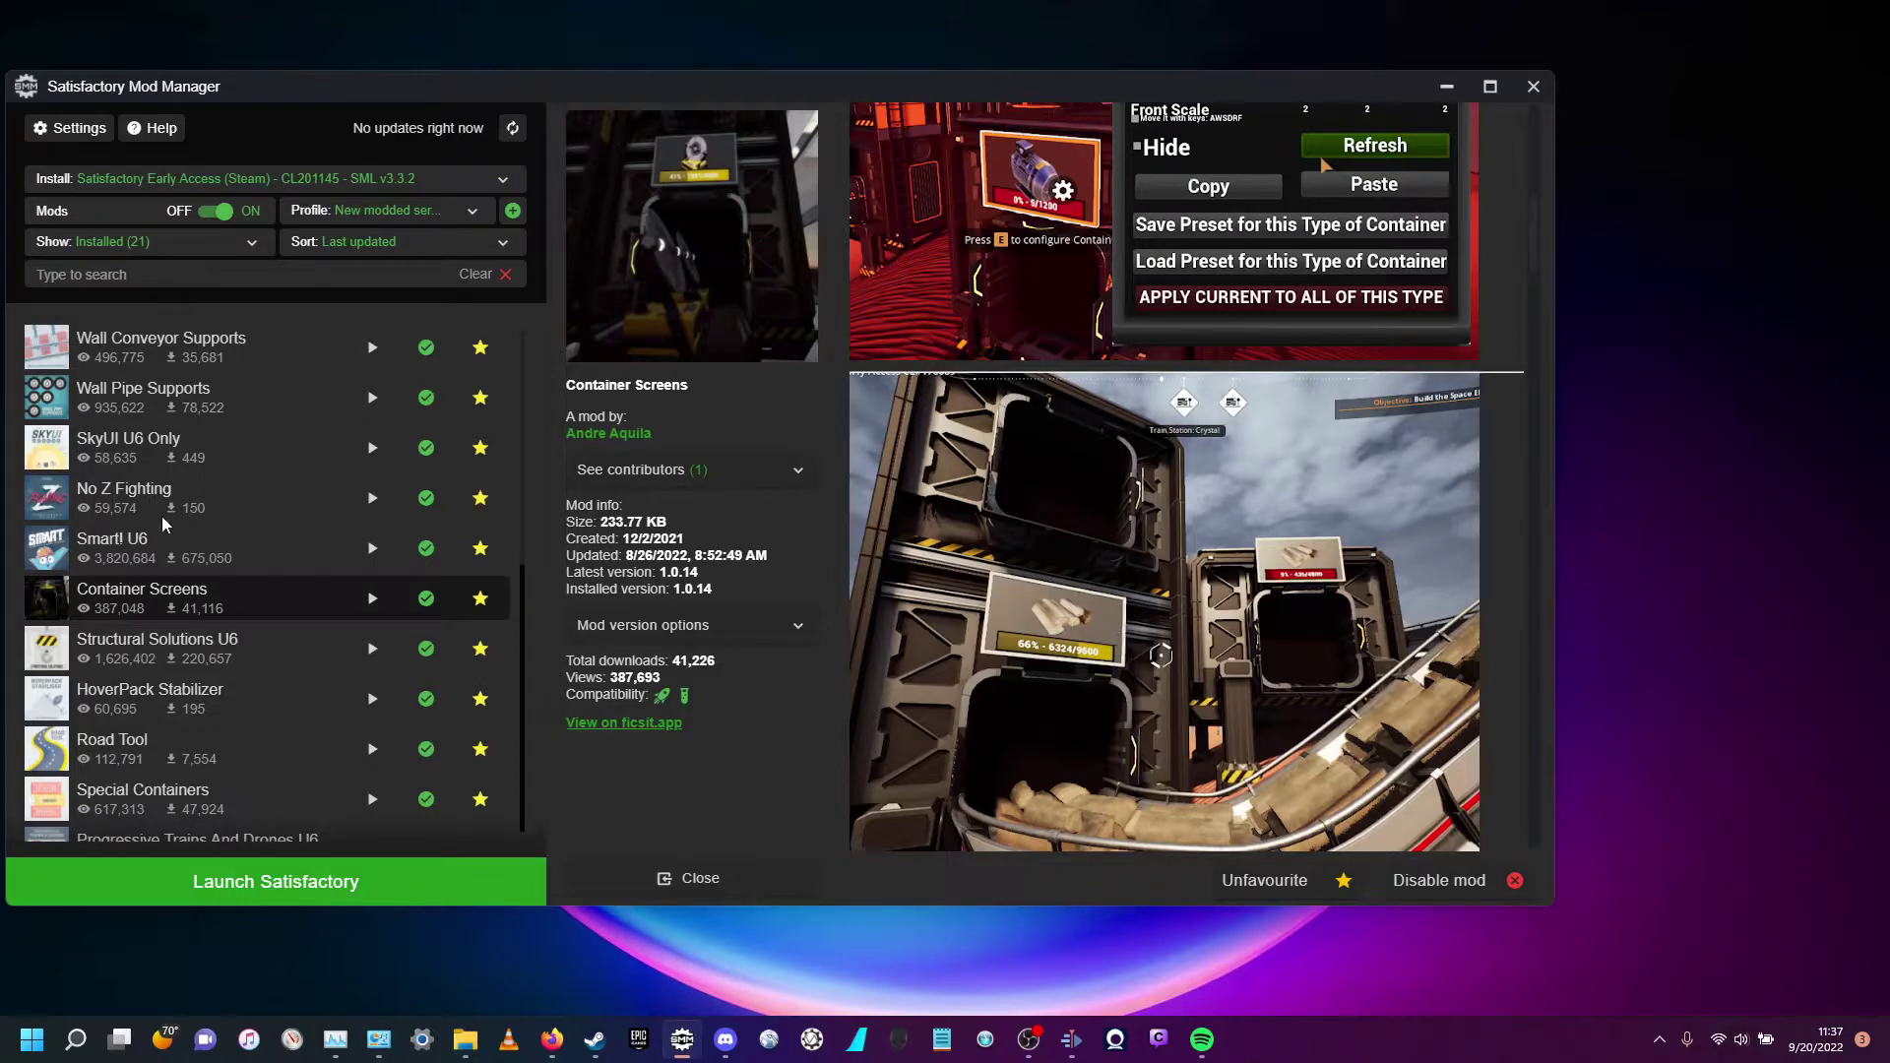
{"action": "left_click", "coordinate": [125, 497]}
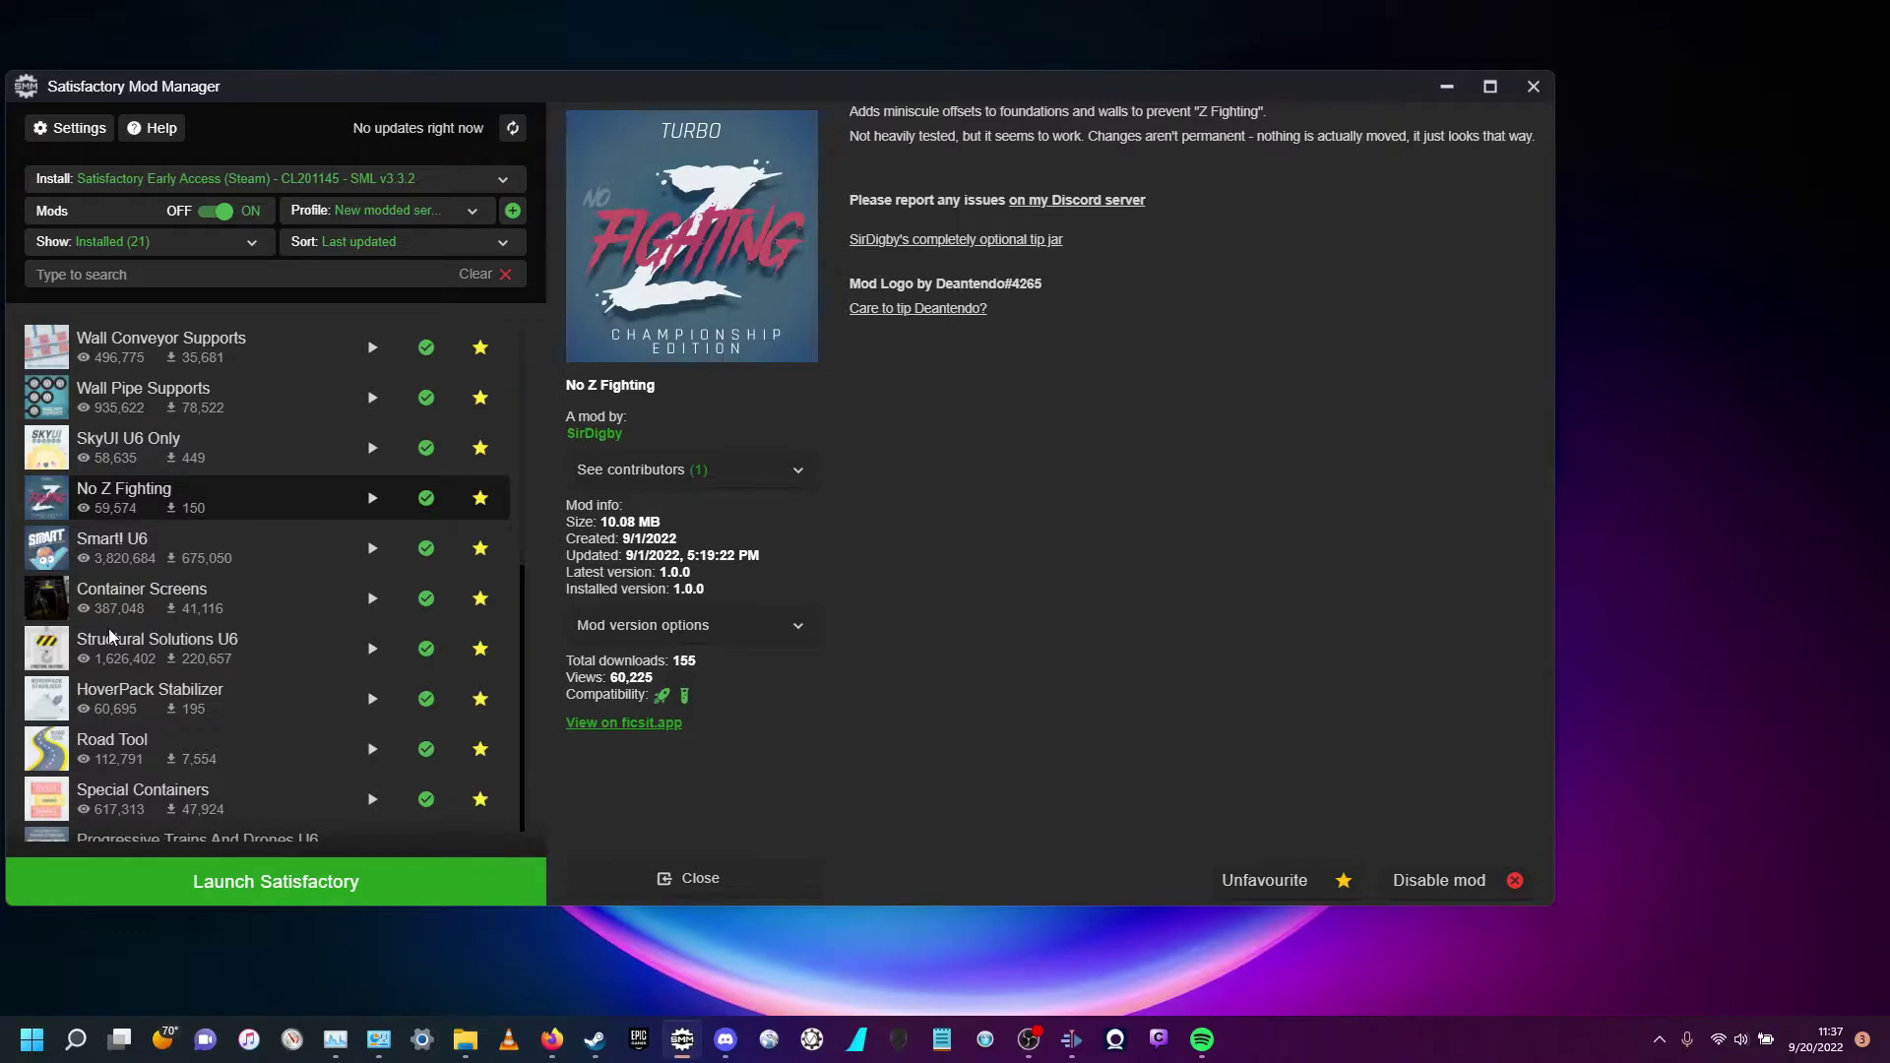
Step: Examine the description of the Hyper Boosters mod and close its details
{"action": "scroll", "coordinate": [181, 671], "scroll_direction": "down", "scroll_amount": 5}
{"action": "left_click", "coordinate": [138, 692]}
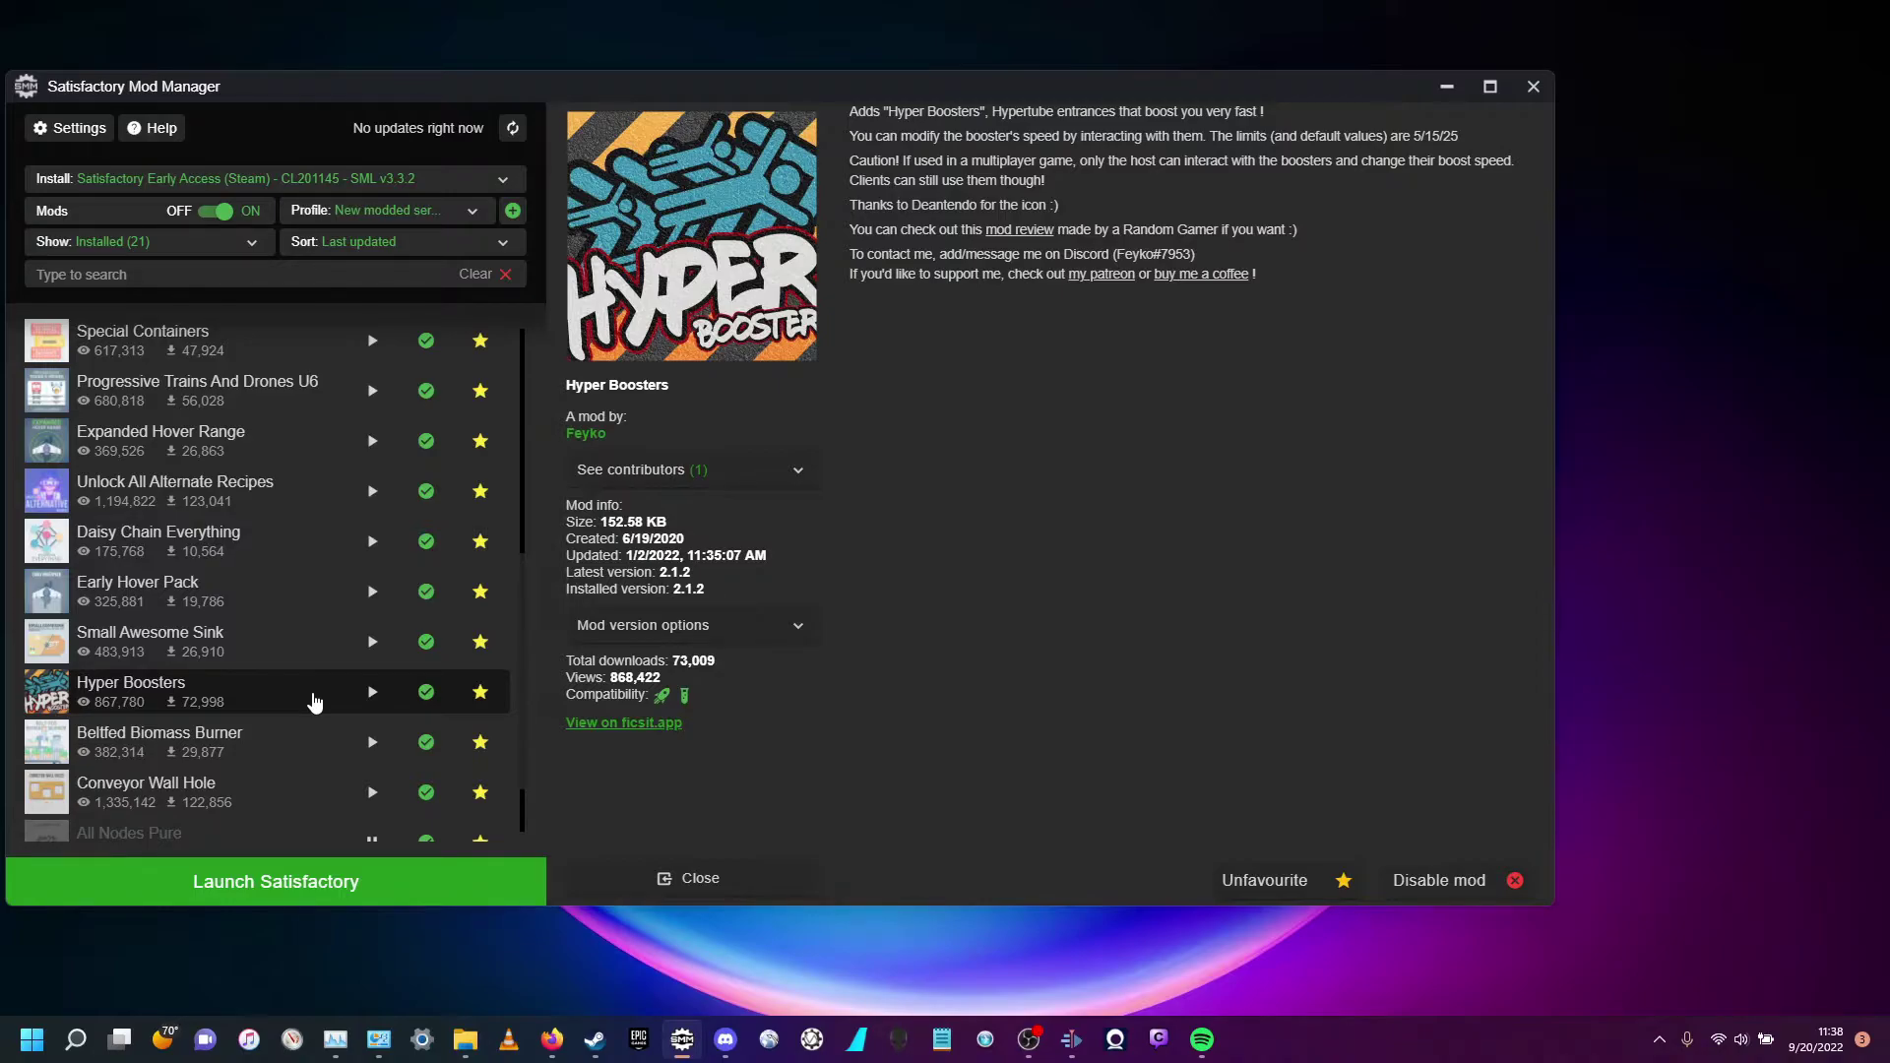
{"action": "key", "text": "Escape"}
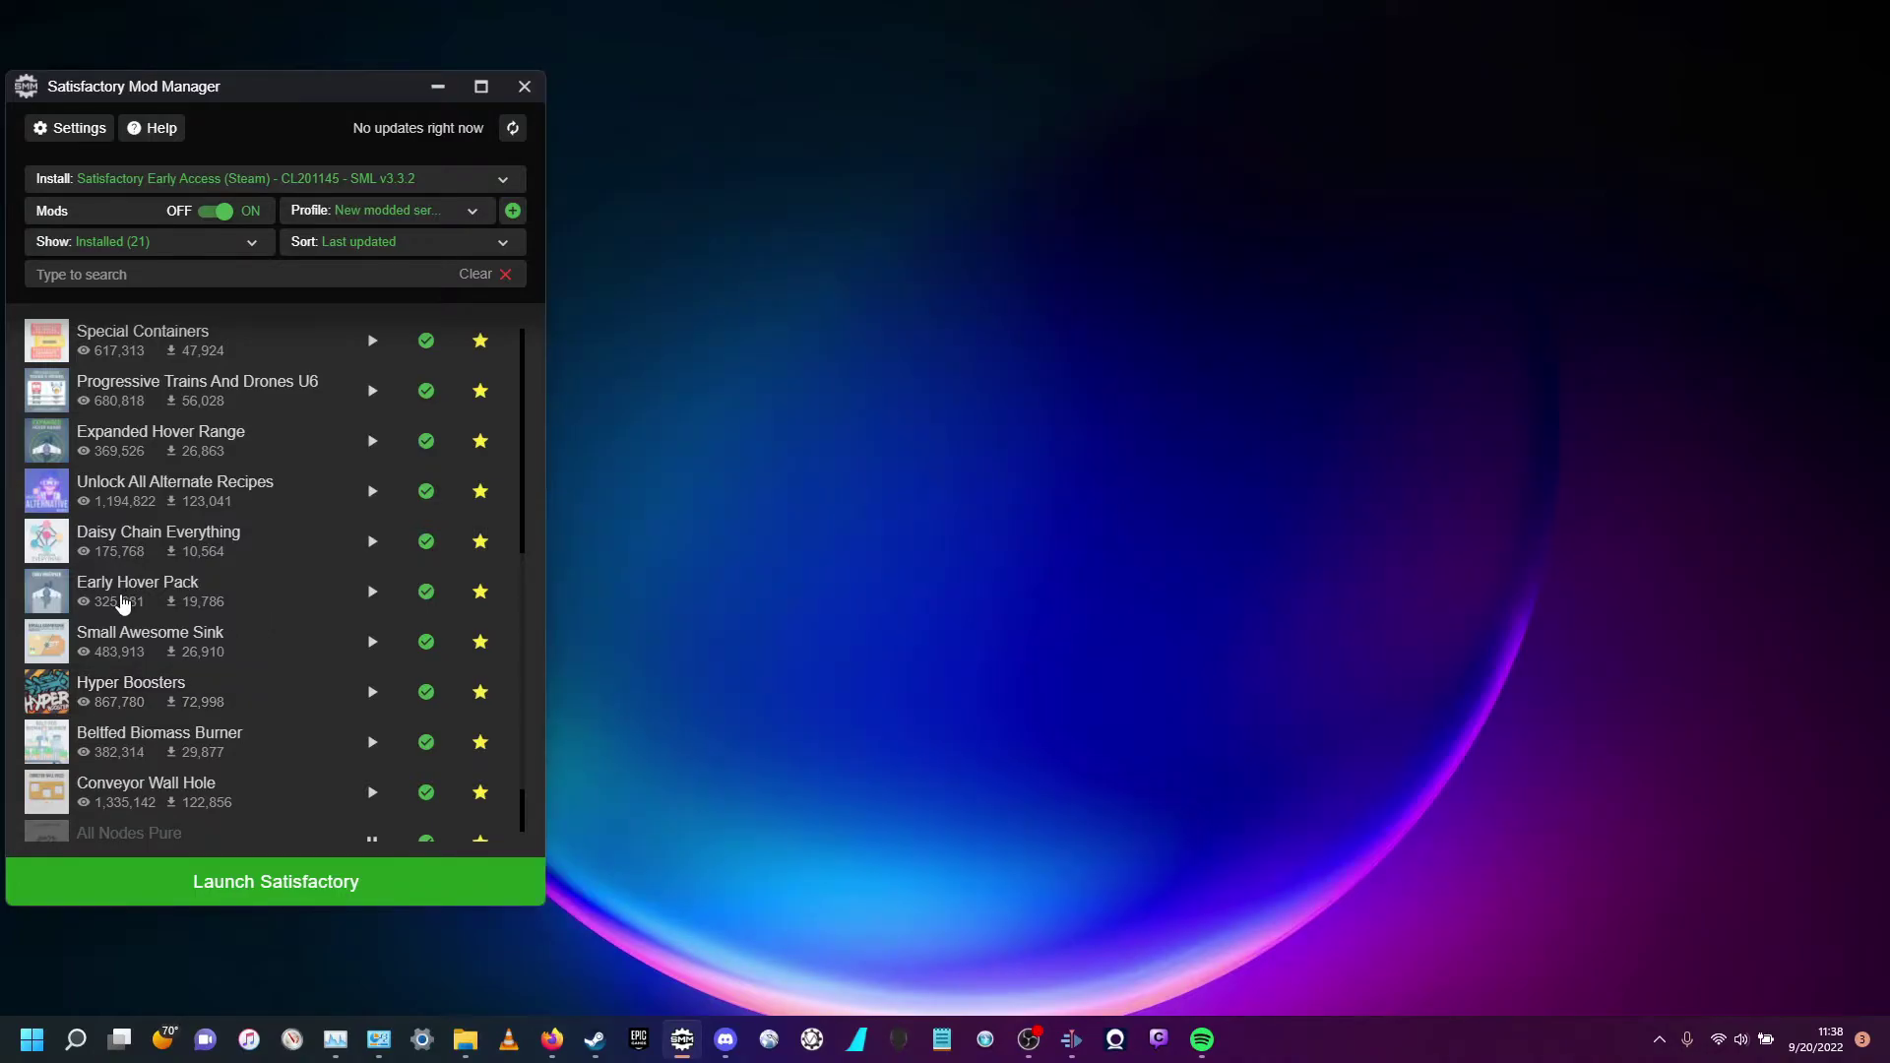
Step: Review the details of the Early Hover Pack, All Nodes Pure and Inventory Slots +150 mods
{"action": "left_click", "coordinate": [121, 604]}
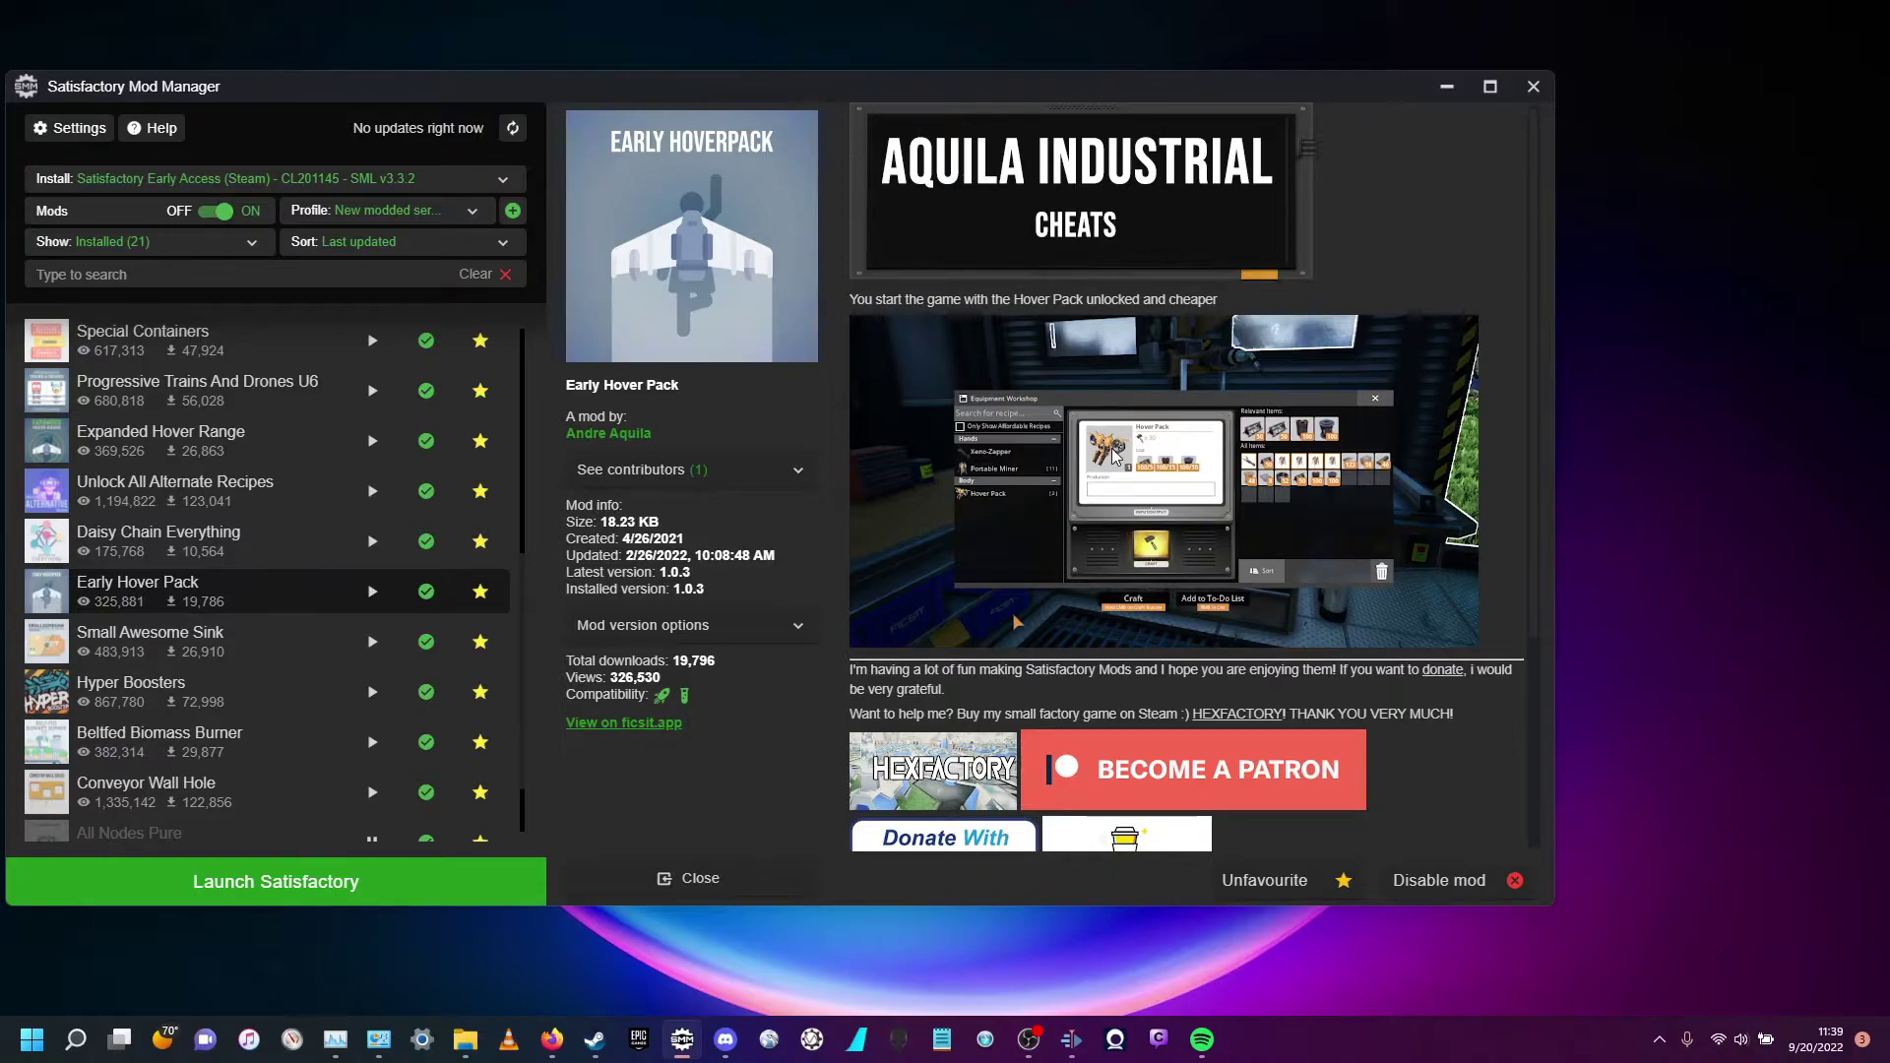
{"action": "scroll", "coordinate": [125, 765], "scroll_direction": "down", "scroll_amount": 1}
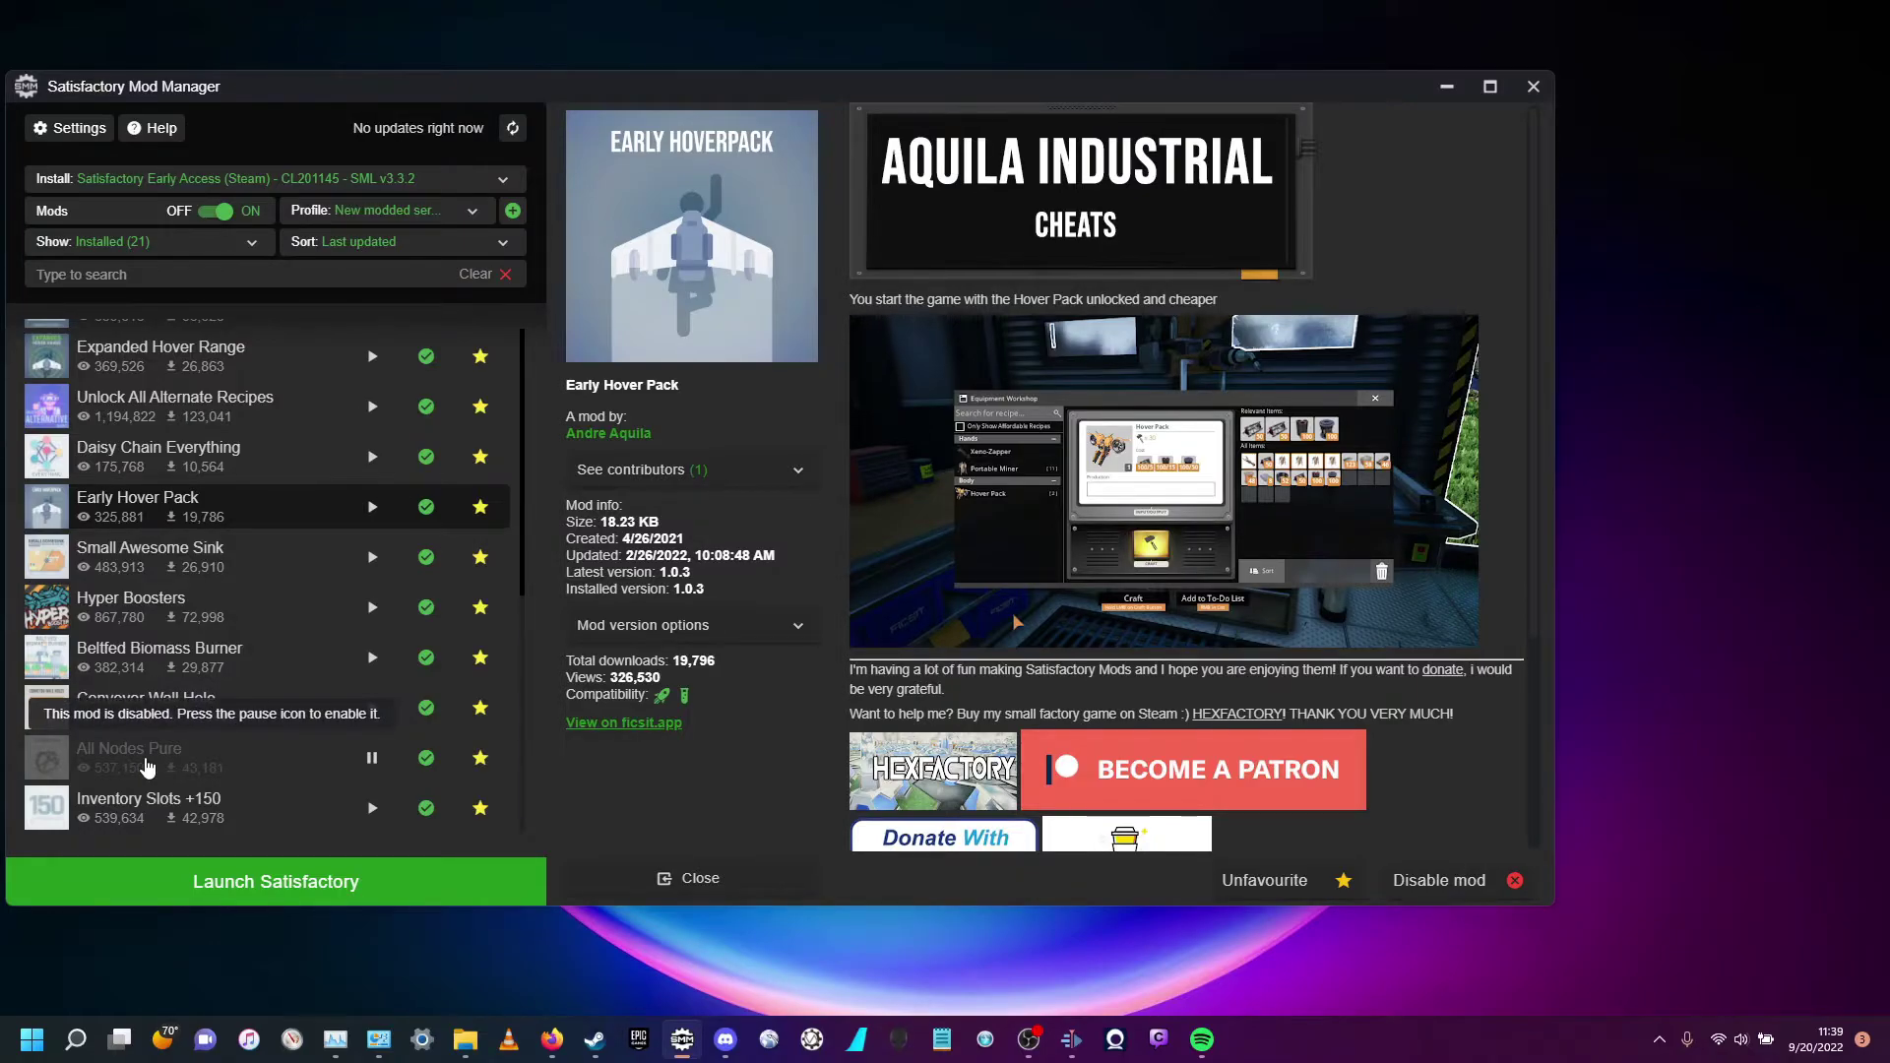
{"action": "left_click", "coordinate": [148, 767]}
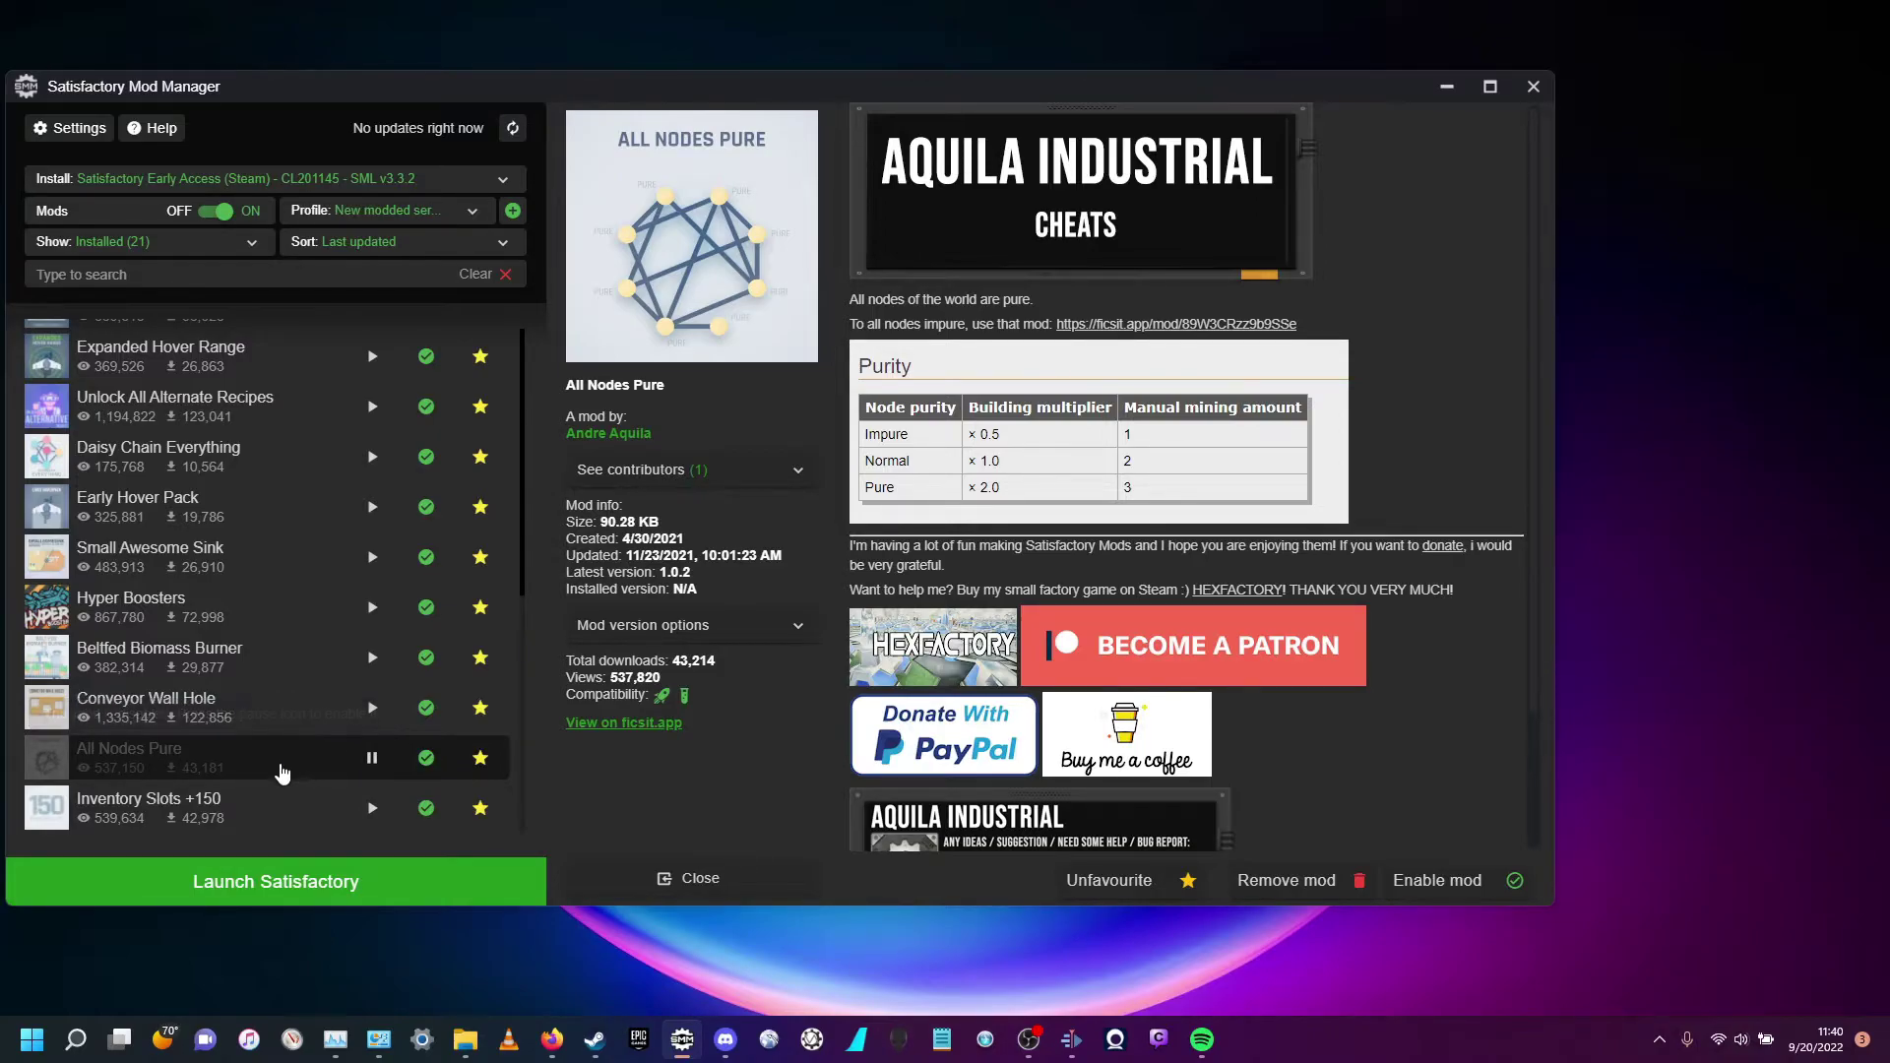
{"action": "left_click", "coordinate": [107, 813]}
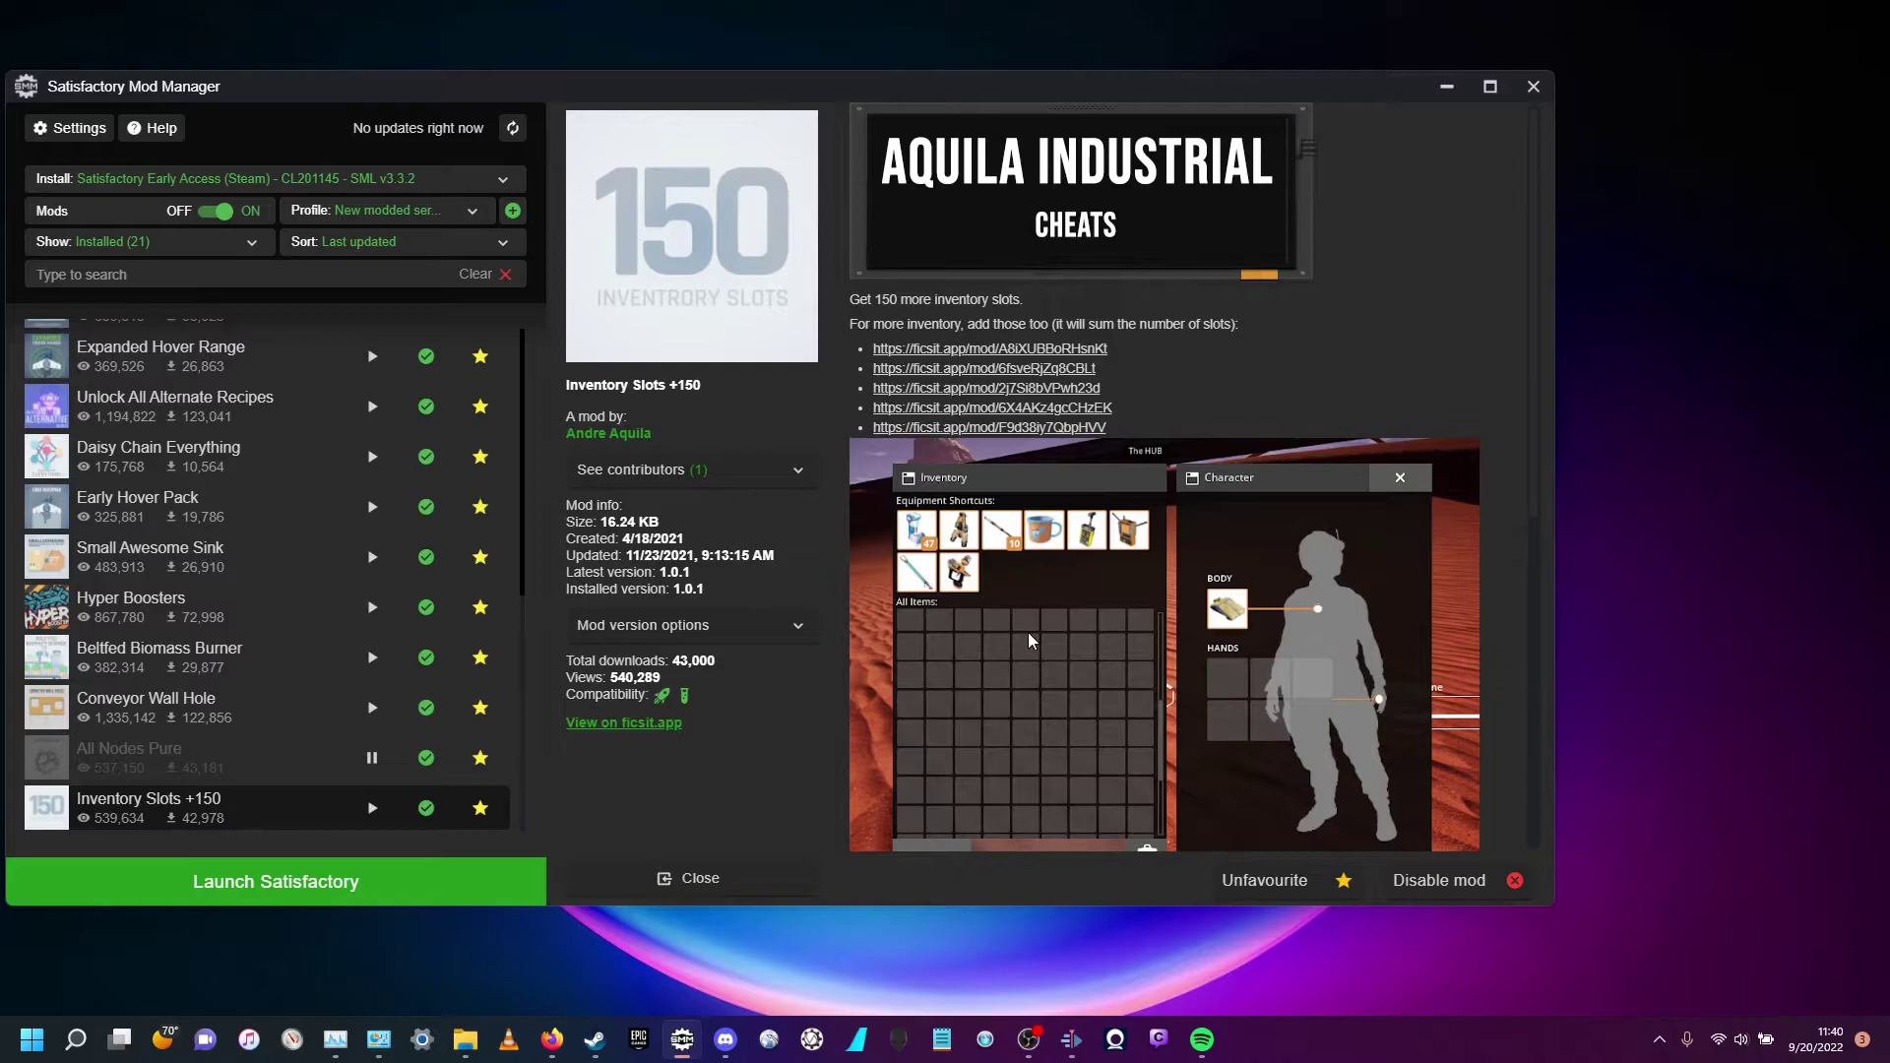
{"action": "scroll", "coordinate": [219, 576], "scroll_direction": "down", "scroll_amount": 5}
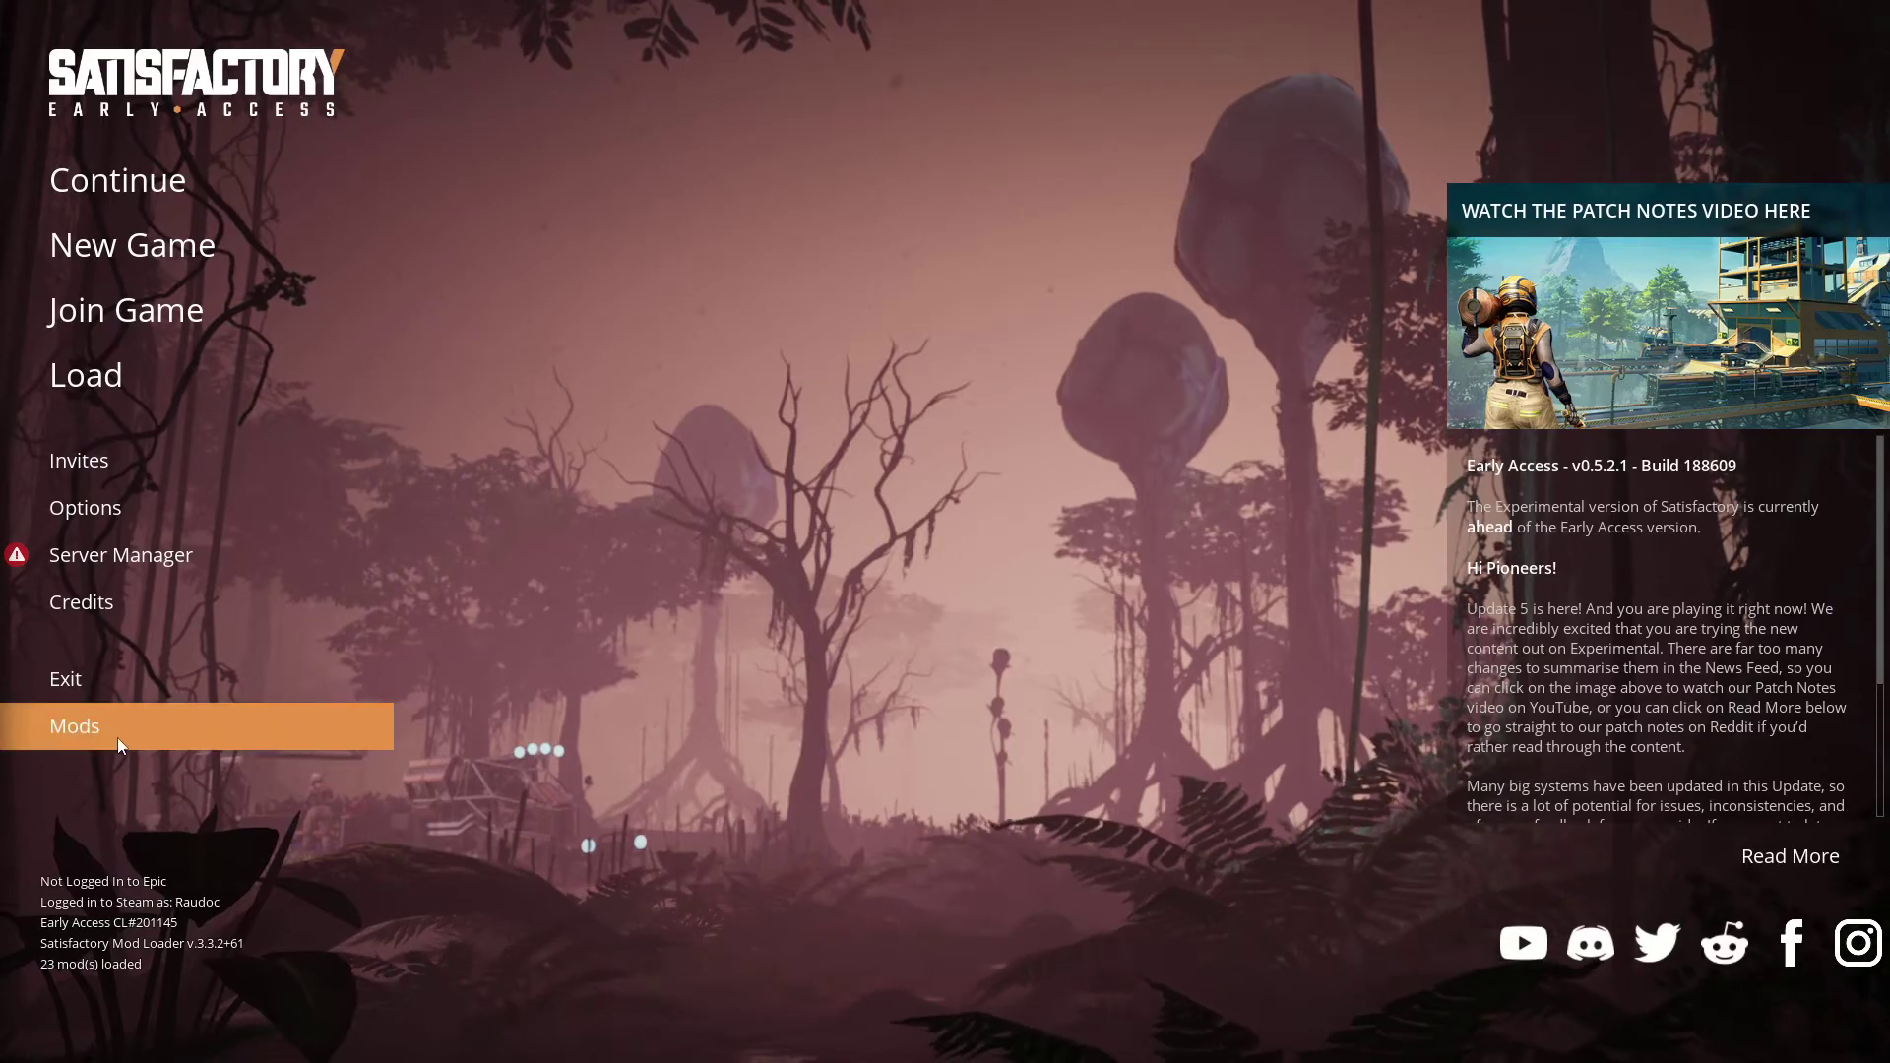
Step: Switch to the Satisfactory game and examine its list of loaded mods, including the Satisfactory Mod Loader entry
{"action": "left_click", "coordinate": [159, 734]}
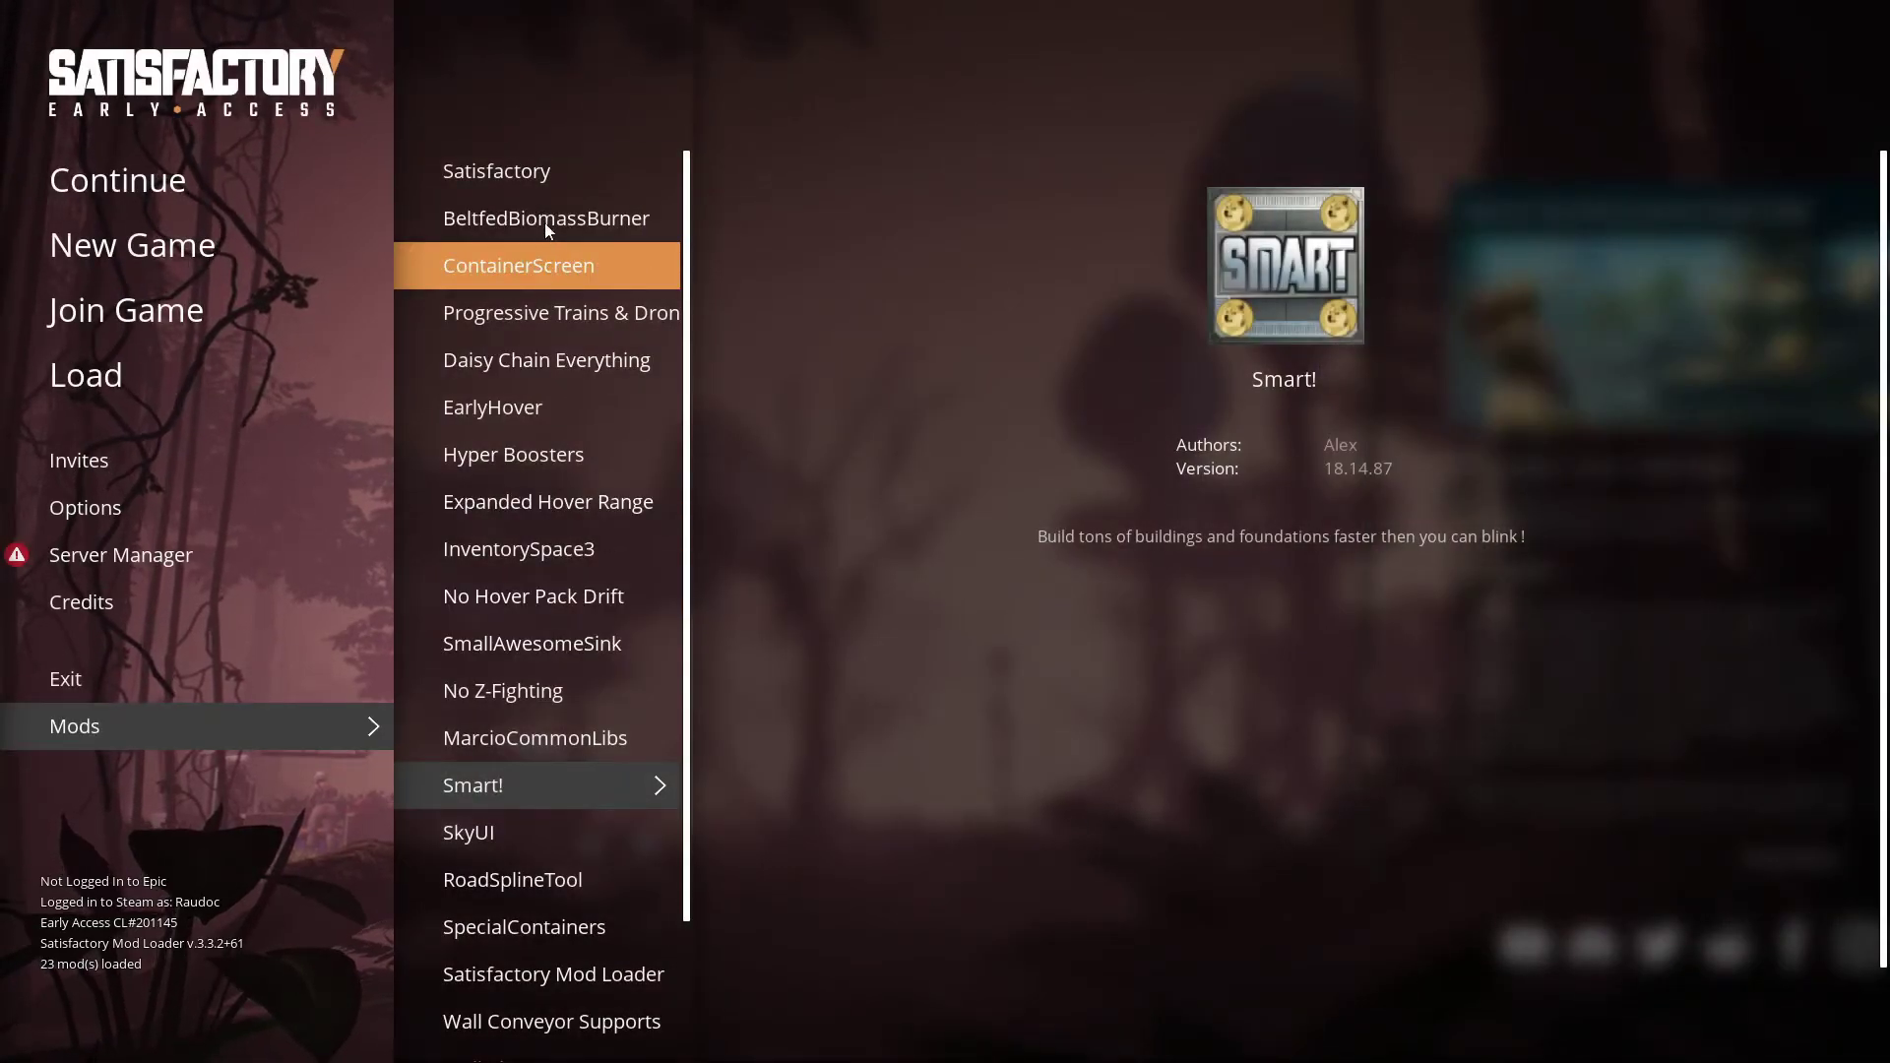
{"action": "scroll", "coordinate": [557, 769], "scroll_direction": "down", "scroll_amount": 3}
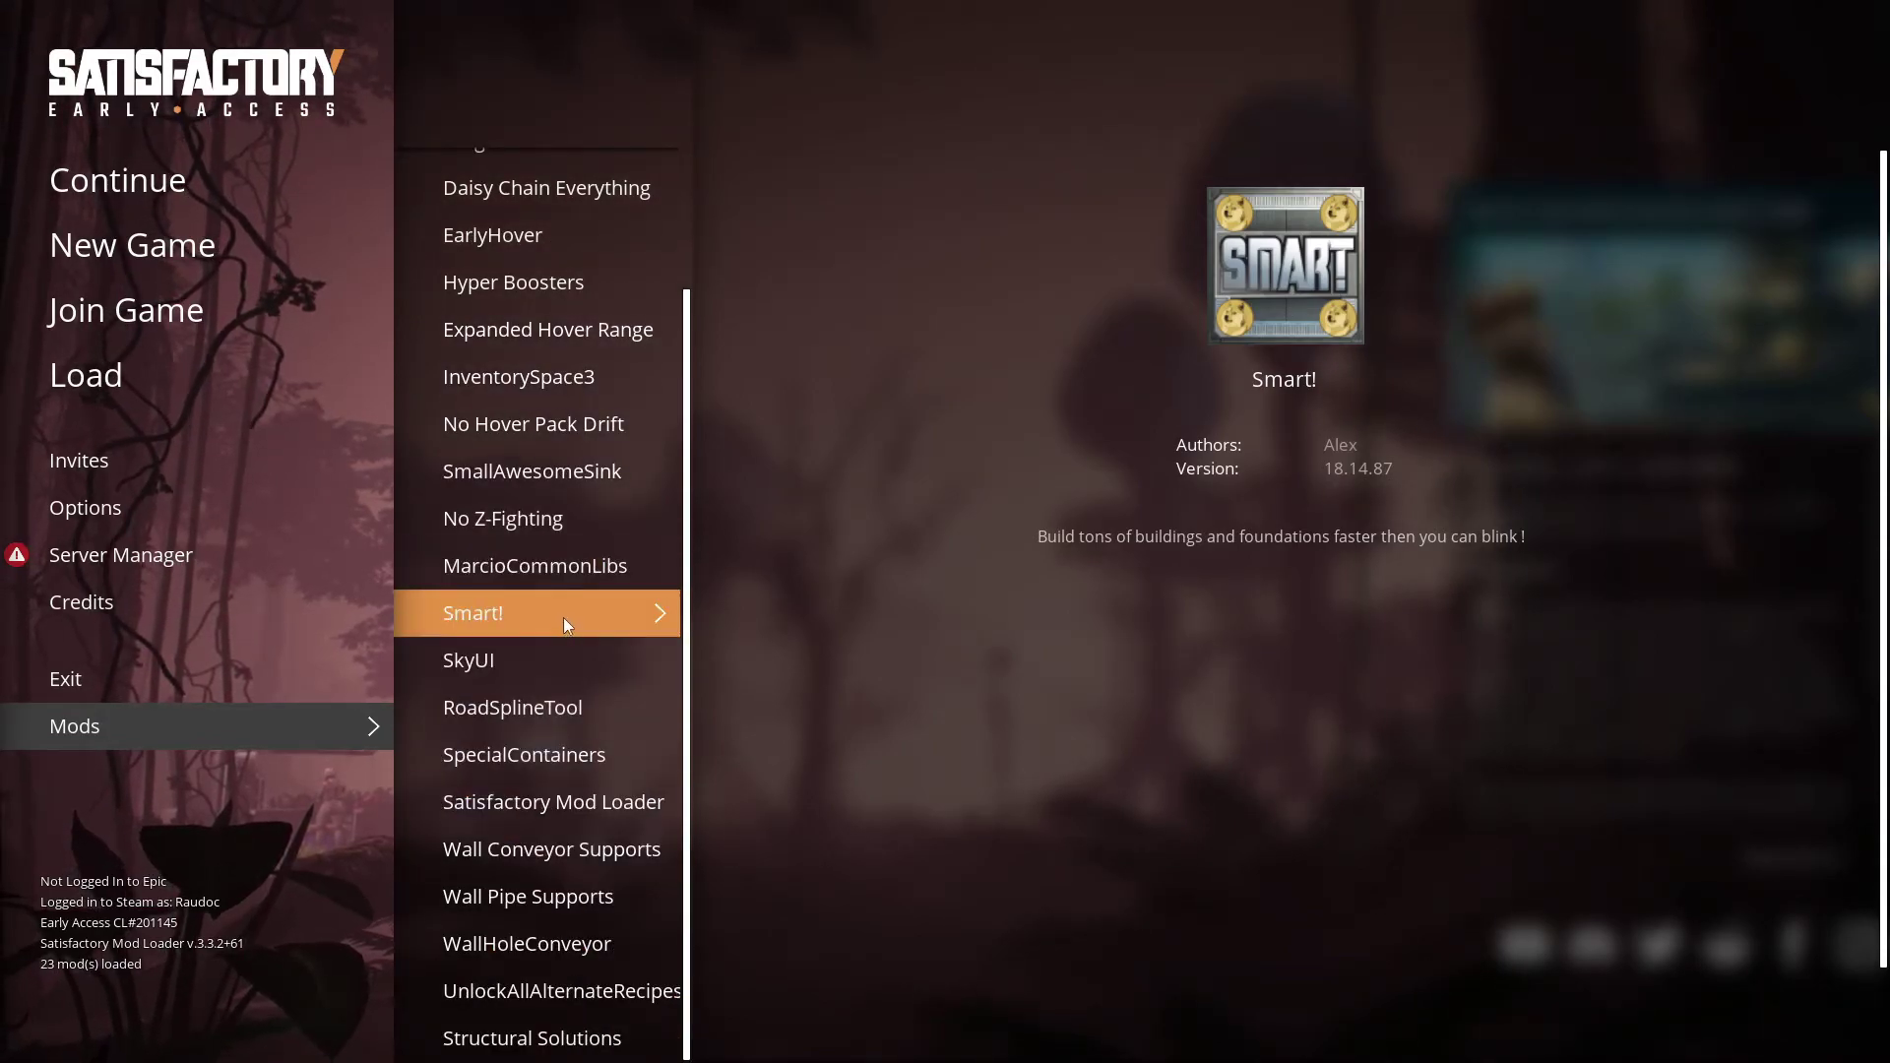
{"action": "scroll", "coordinate": [551, 292], "scroll_direction": "up", "scroll_amount": 3}
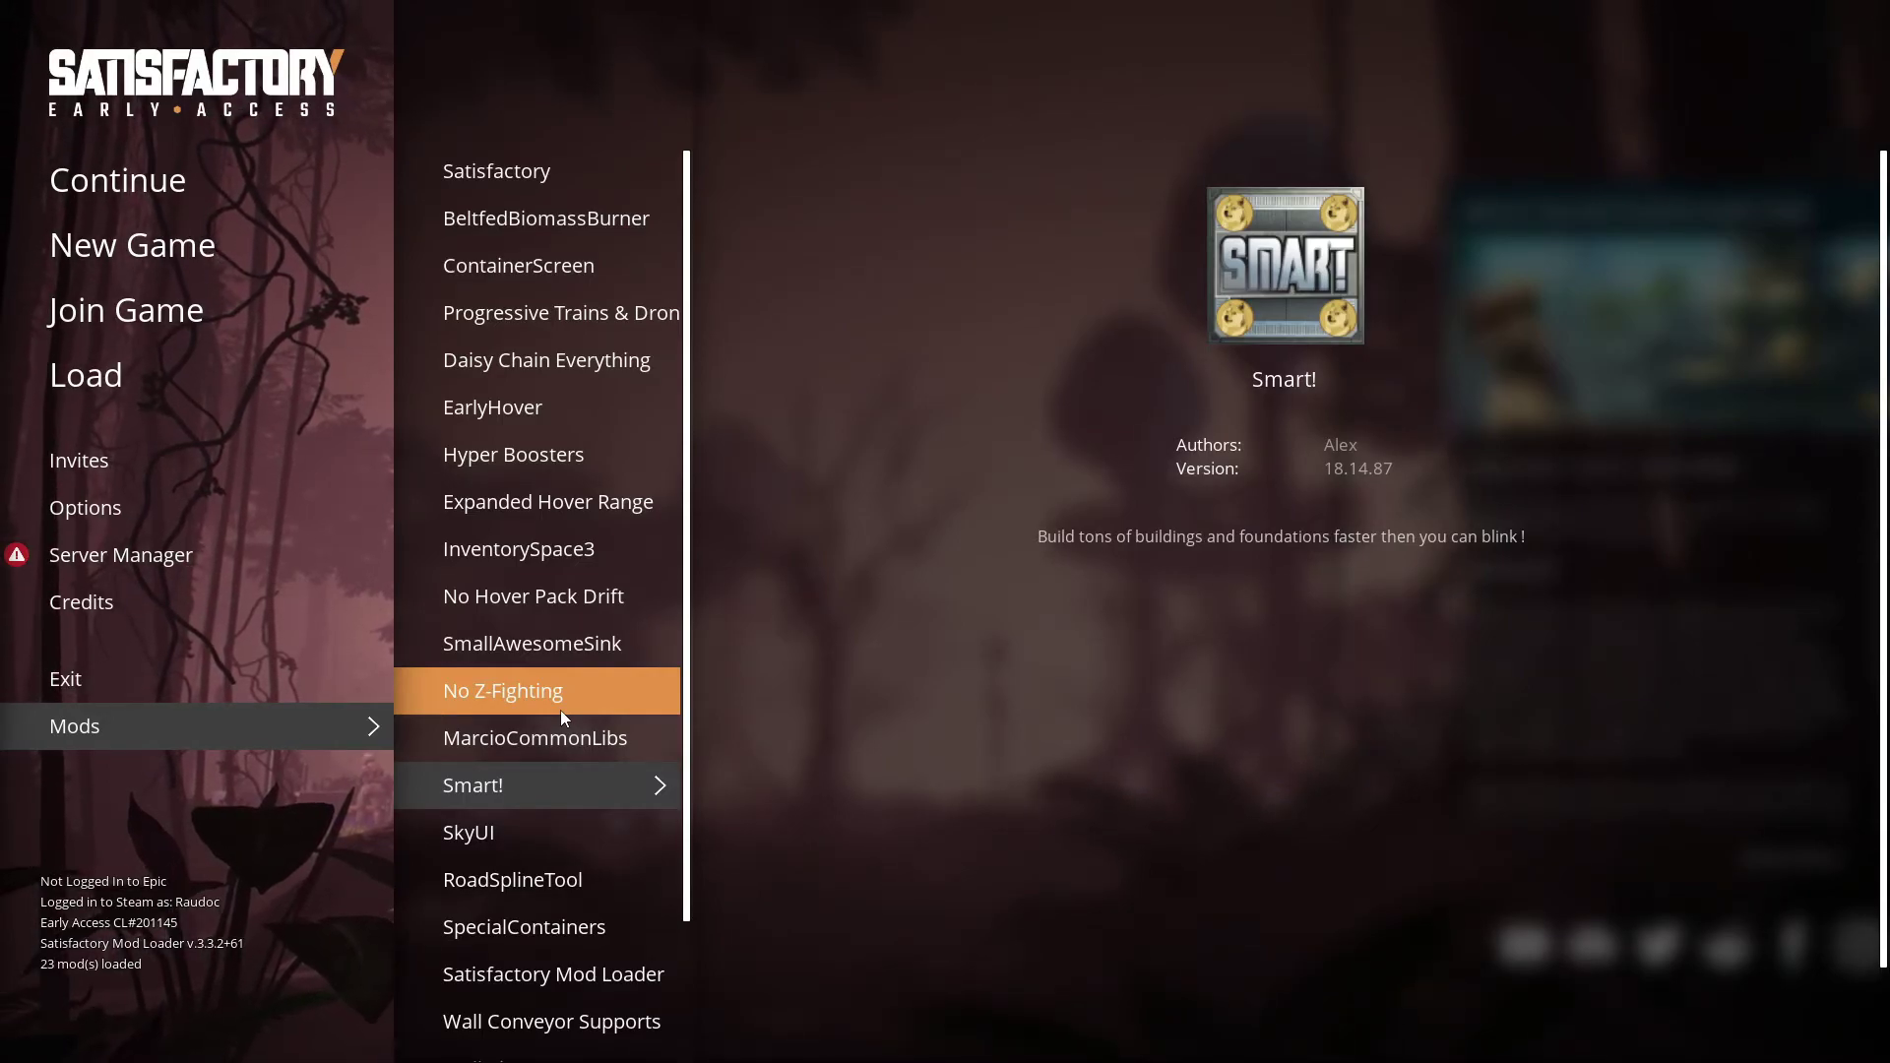
{"action": "scroll", "coordinate": [565, 750], "scroll_direction": "down", "scroll_amount": 3}
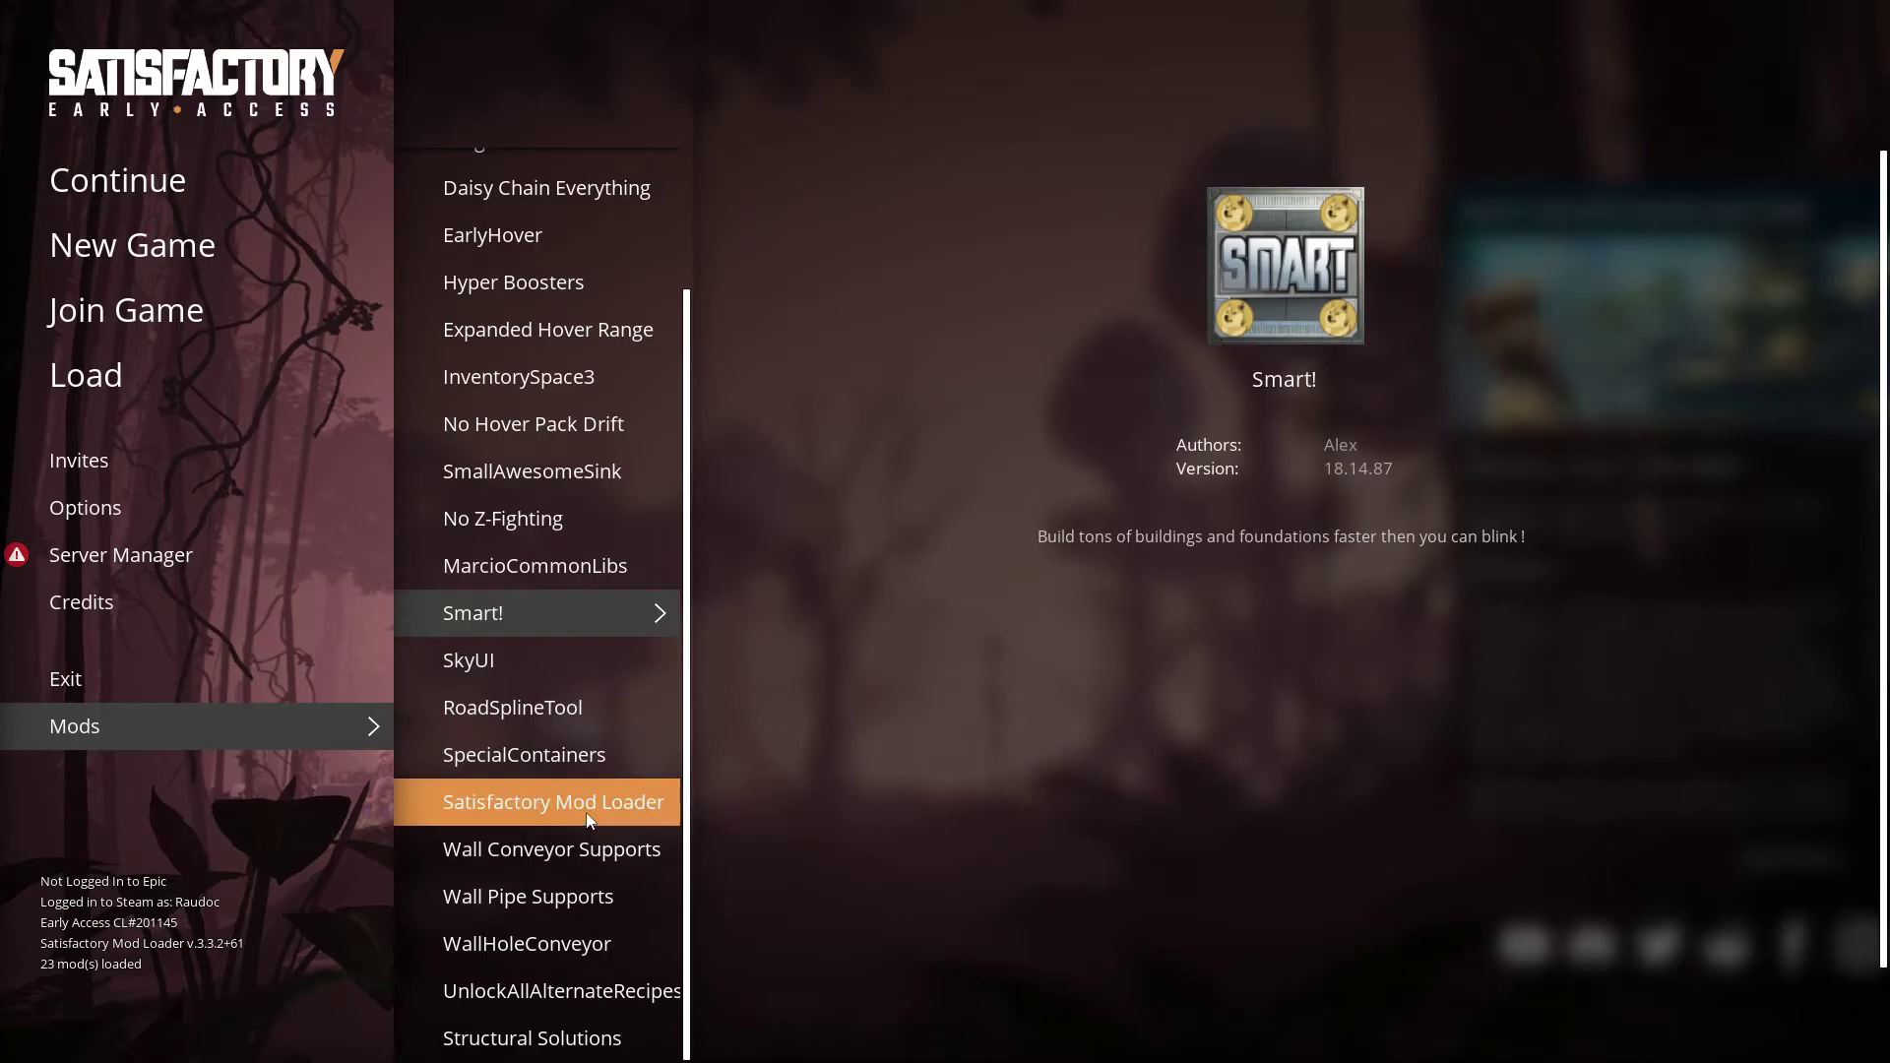
{"action": "left_click", "coordinate": [530, 807]}
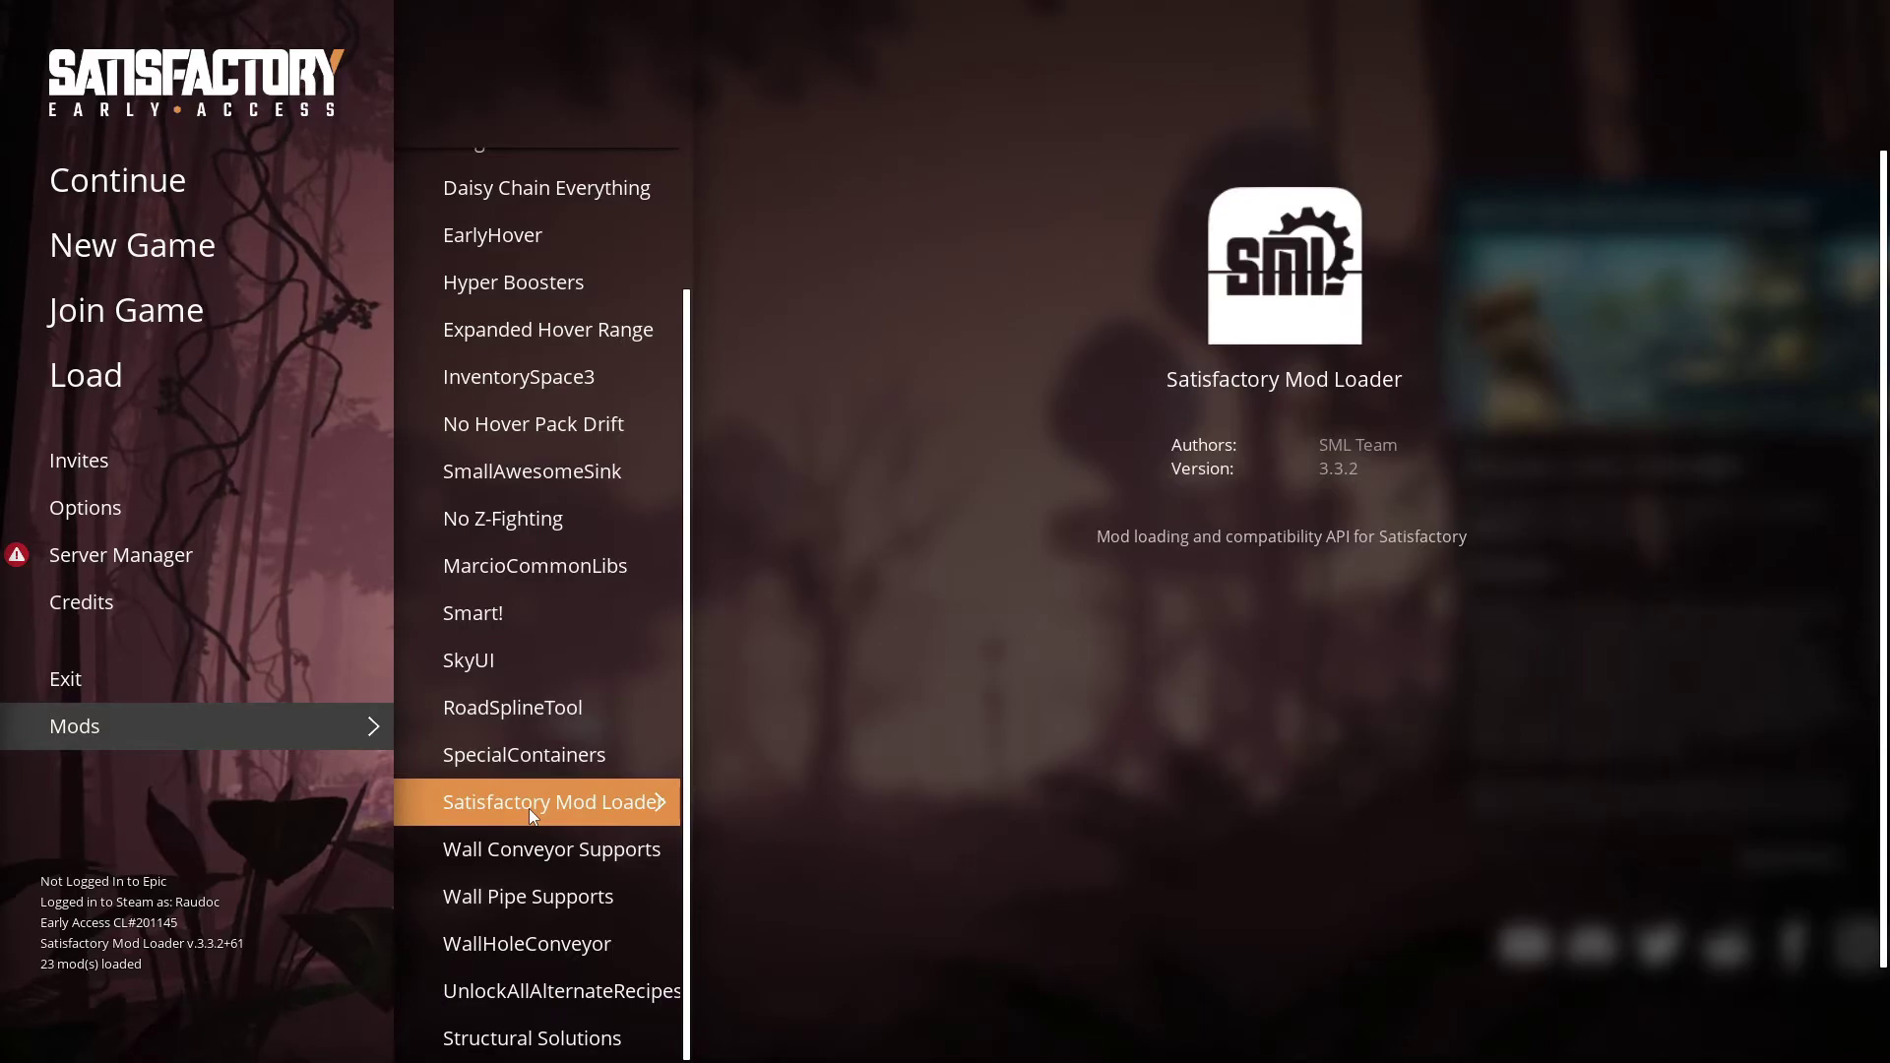
{"action": "scroll", "coordinate": [511, 708], "scroll_direction": "up", "scroll_amount": 2}
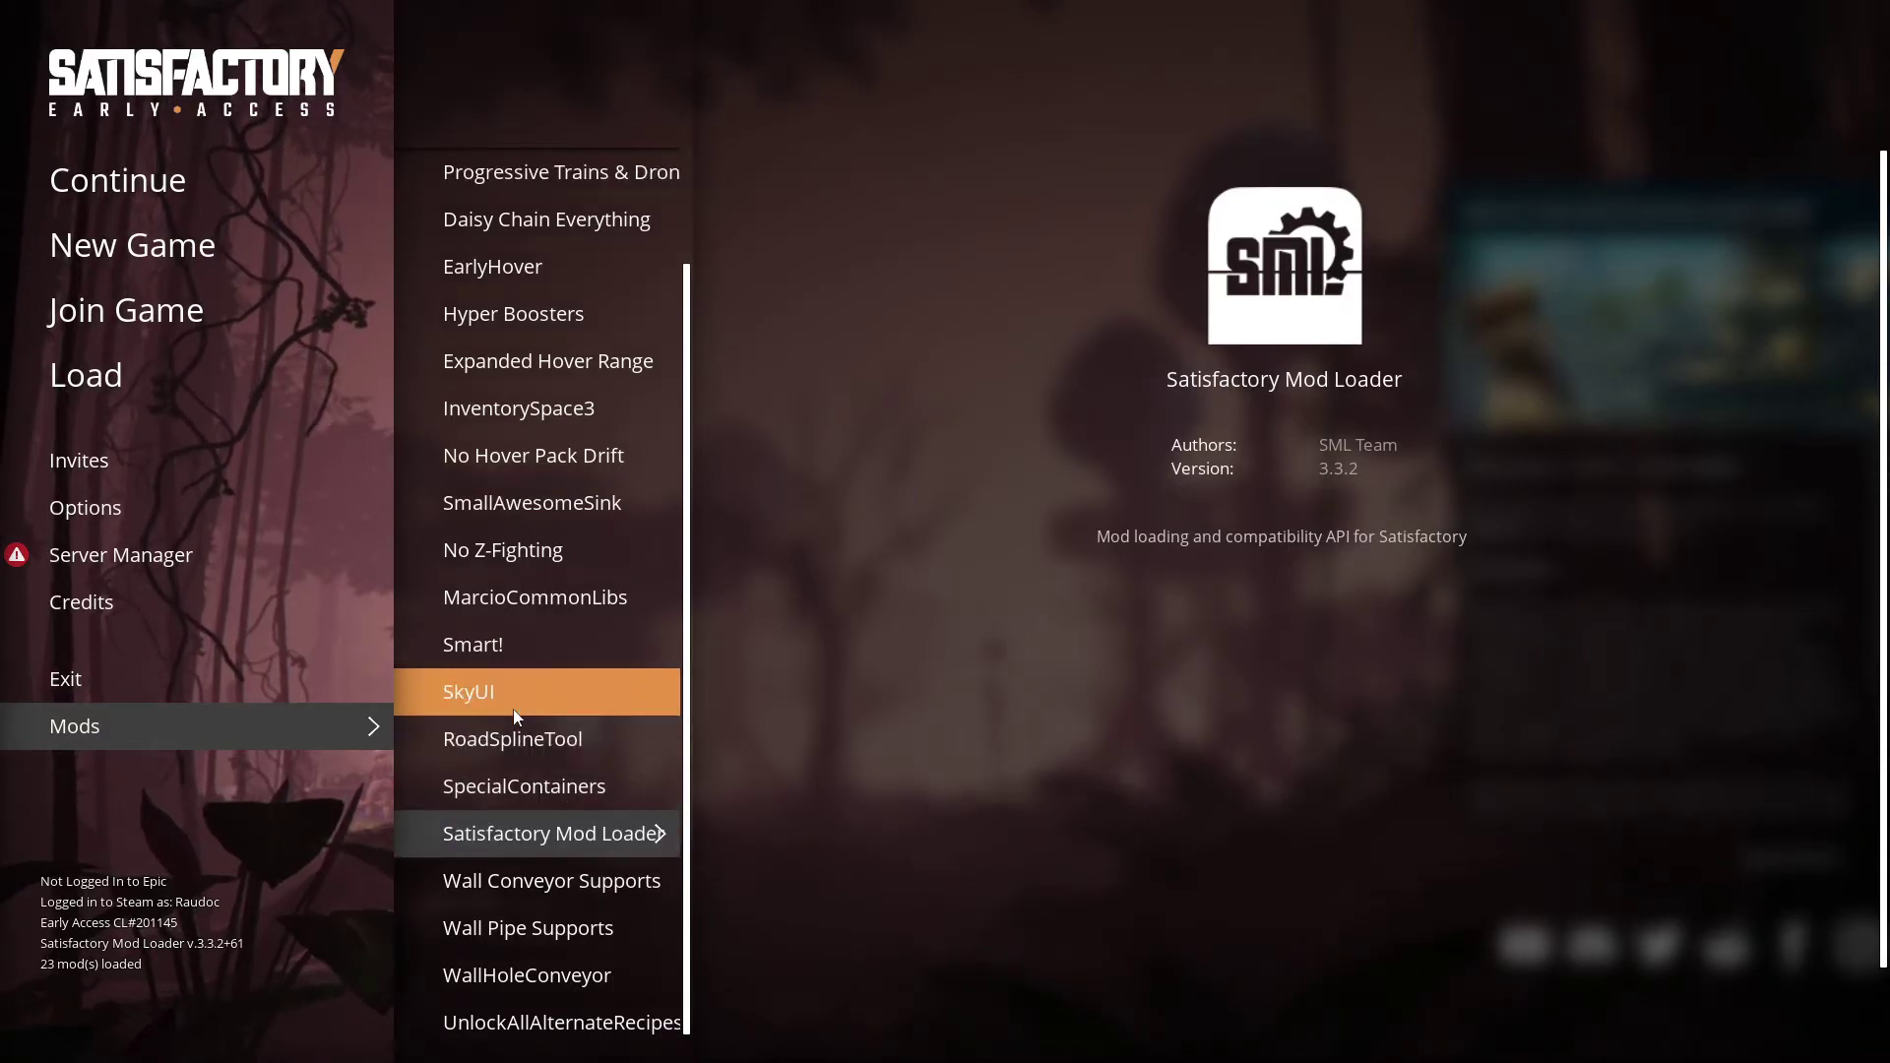
{"action": "scroll", "coordinate": [565, 694], "scroll_direction": "up", "scroll_amount": 2}
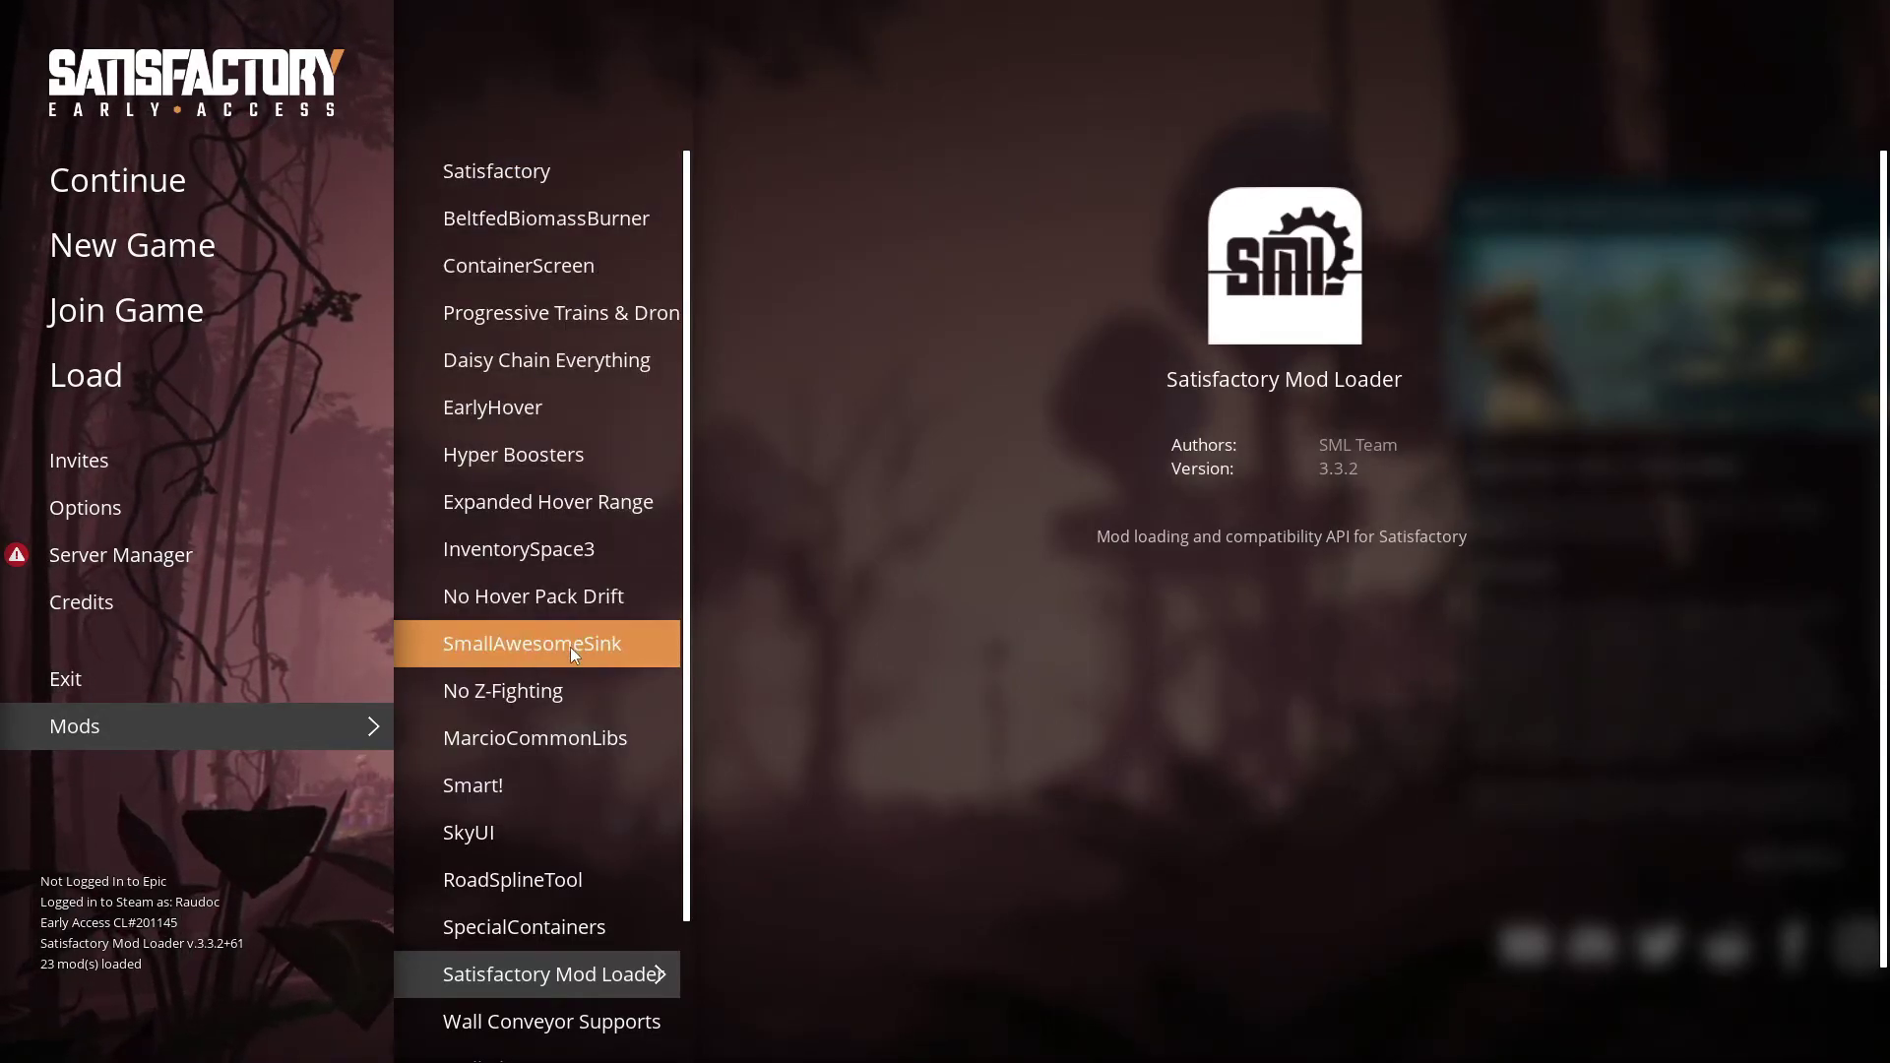
{"action": "scroll", "coordinate": [579, 744], "scroll_direction": "down", "scroll_amount": 2}
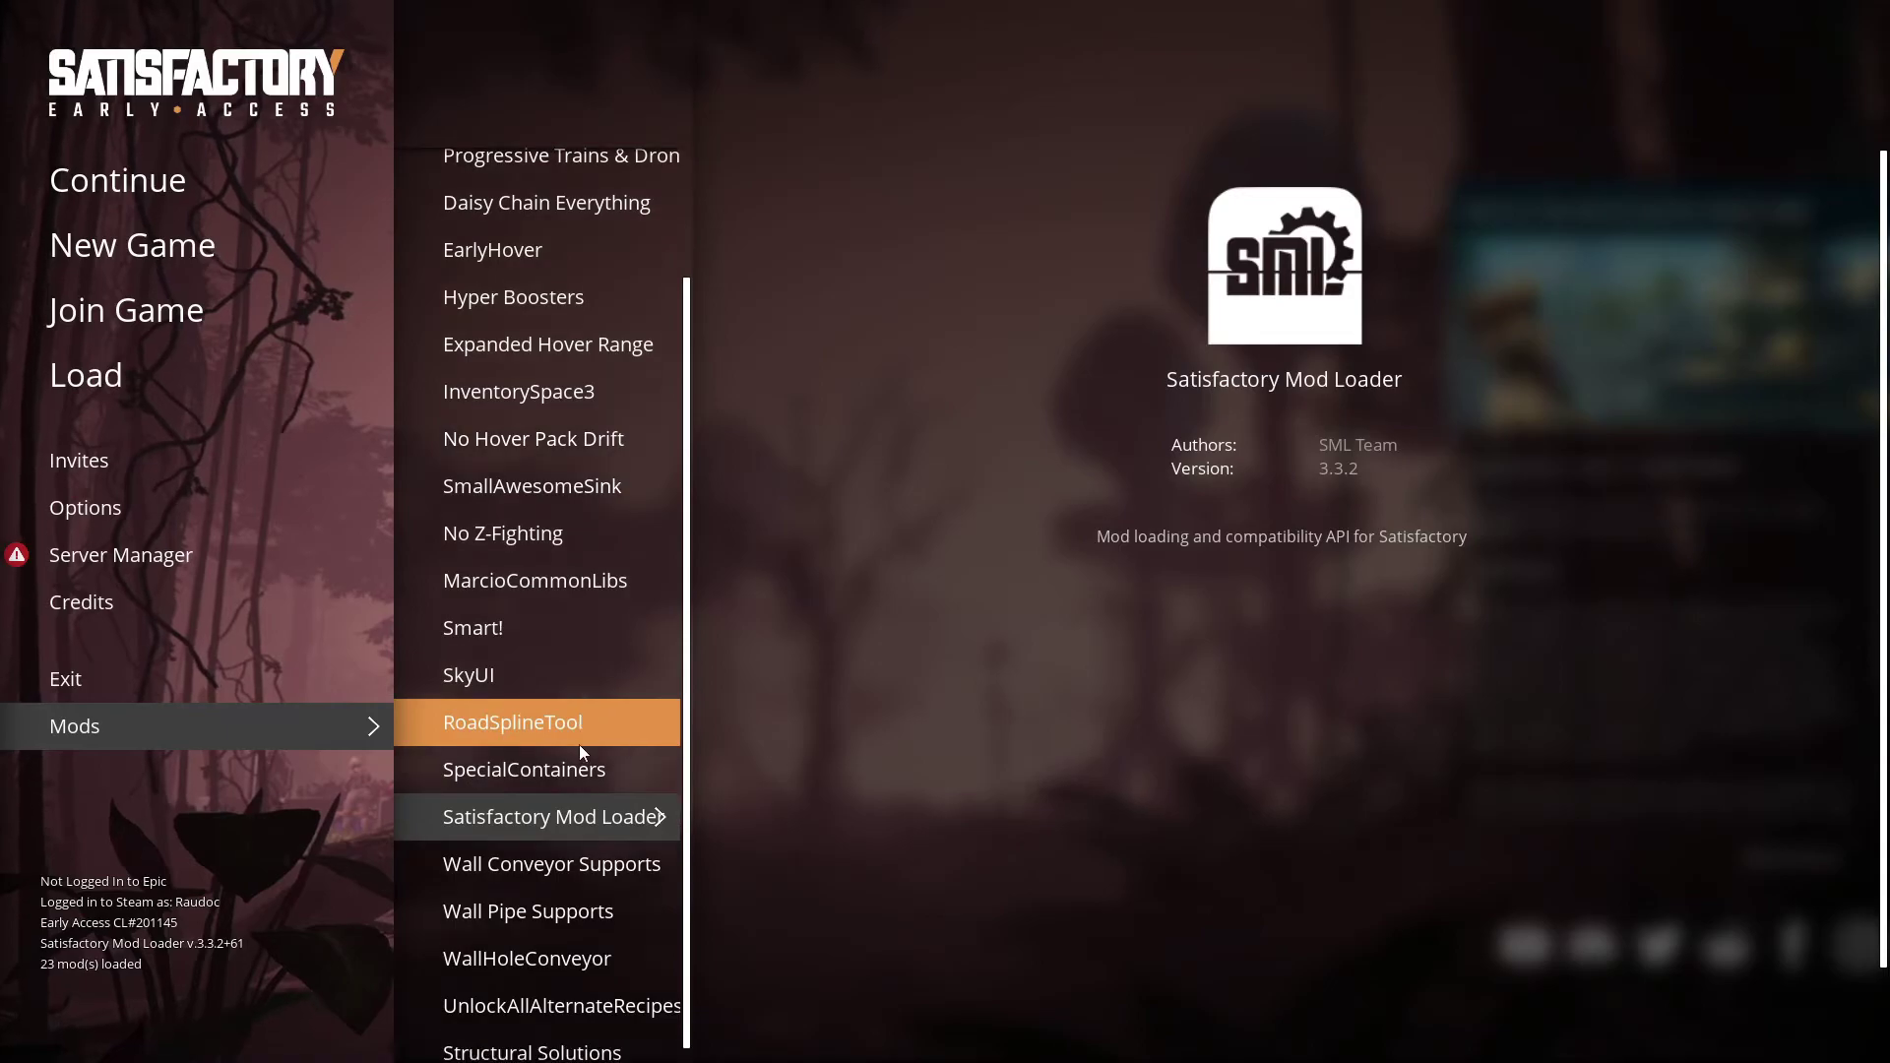
{"action": "scroll", "coordinate": [579, 744], "scroll_direction": "down", "scroll_amount": 1}
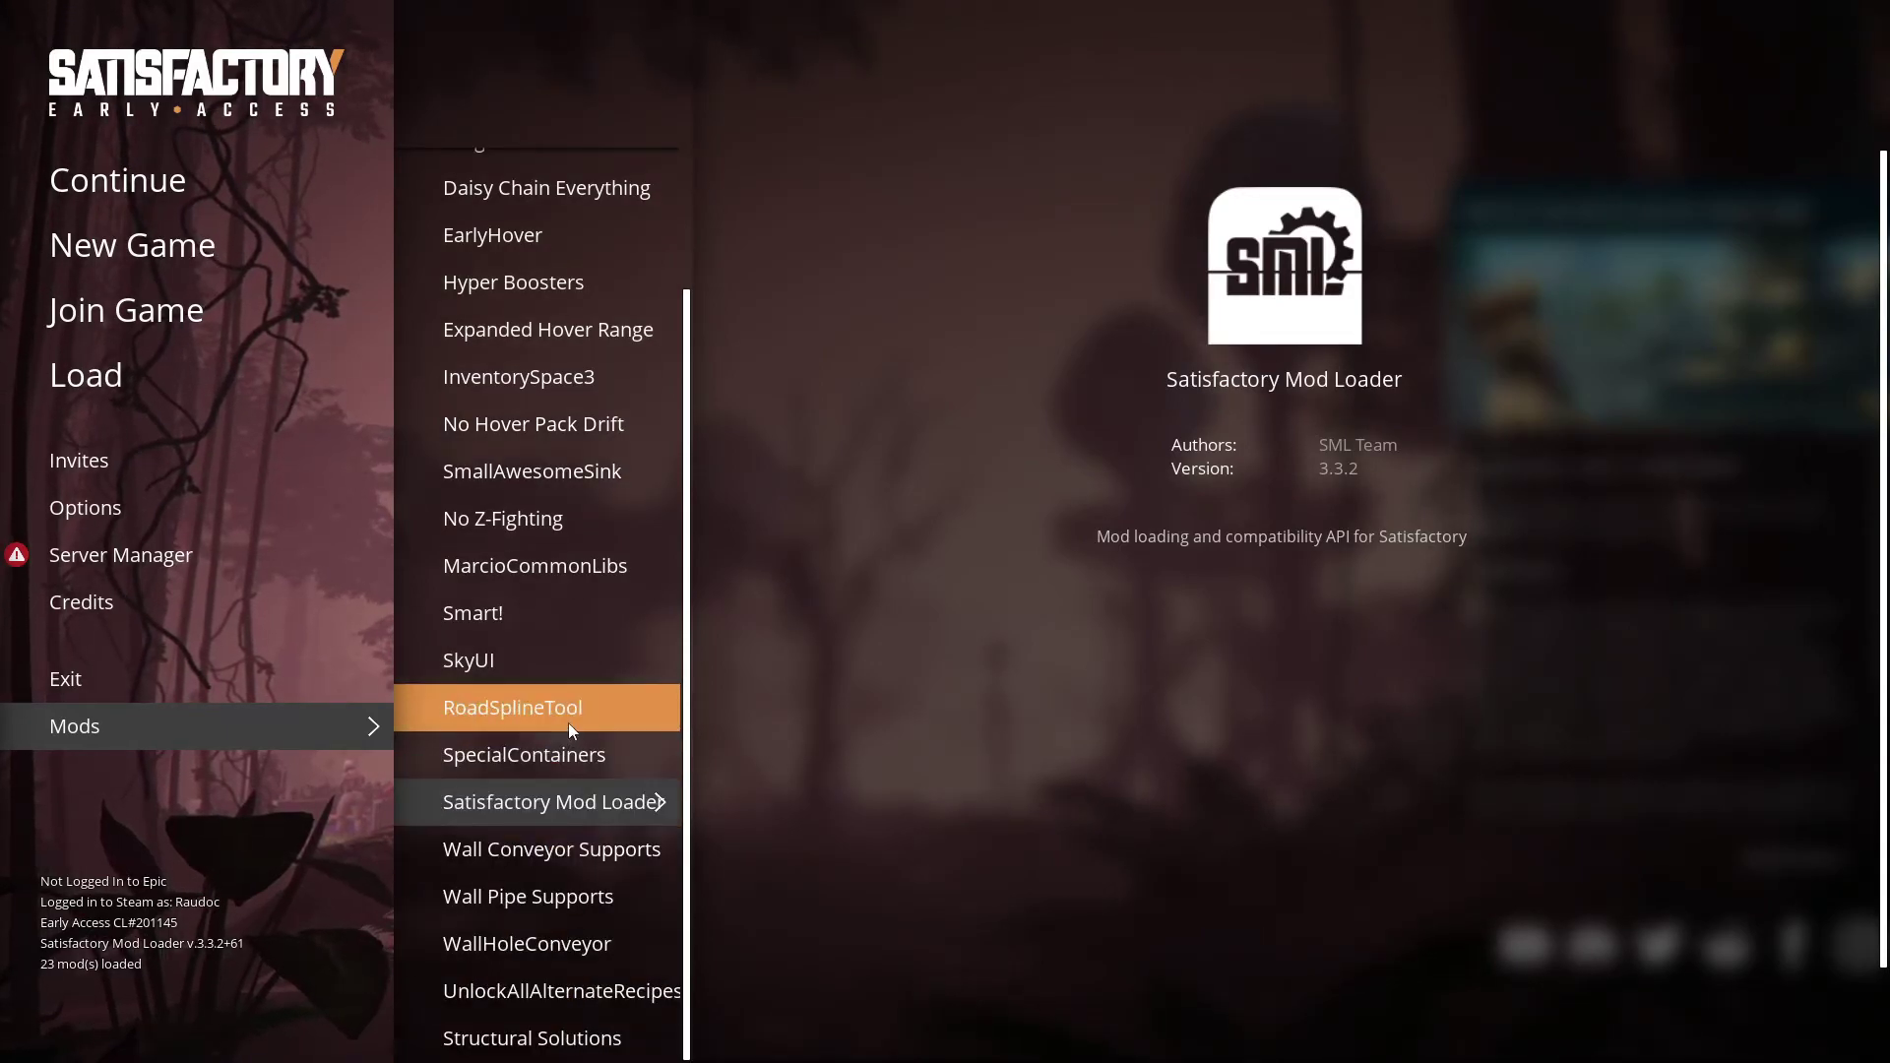
{"action": "scroll", "coordinate": [579, 541], "scroll_direction": "up", "scroll_amount": 2}
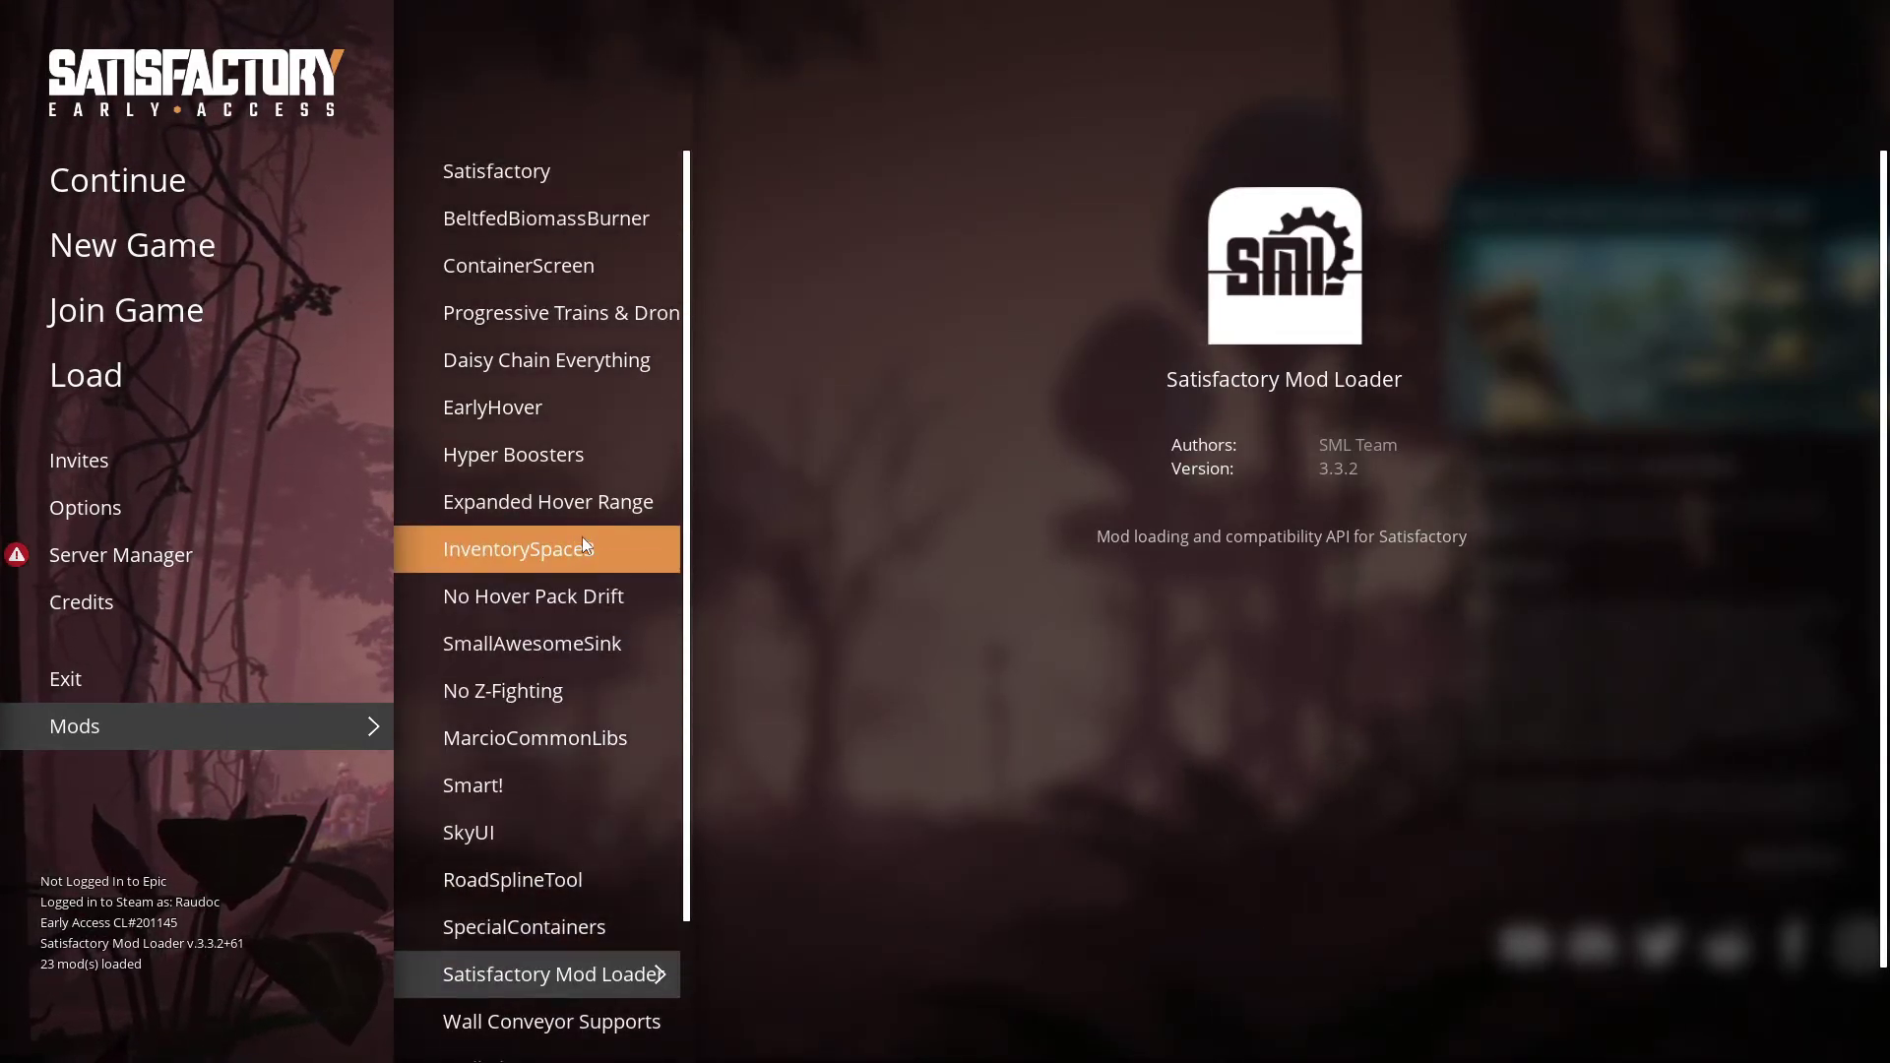
Step: Check the in-game entries of the BeltfedBiomassBurner, ContainerScreen and Progressive Trains & Drones mods
{"action": "left_click", "coordinate": [547, 223]}
{"action": "left_click", "coordinate": [547, 277]}
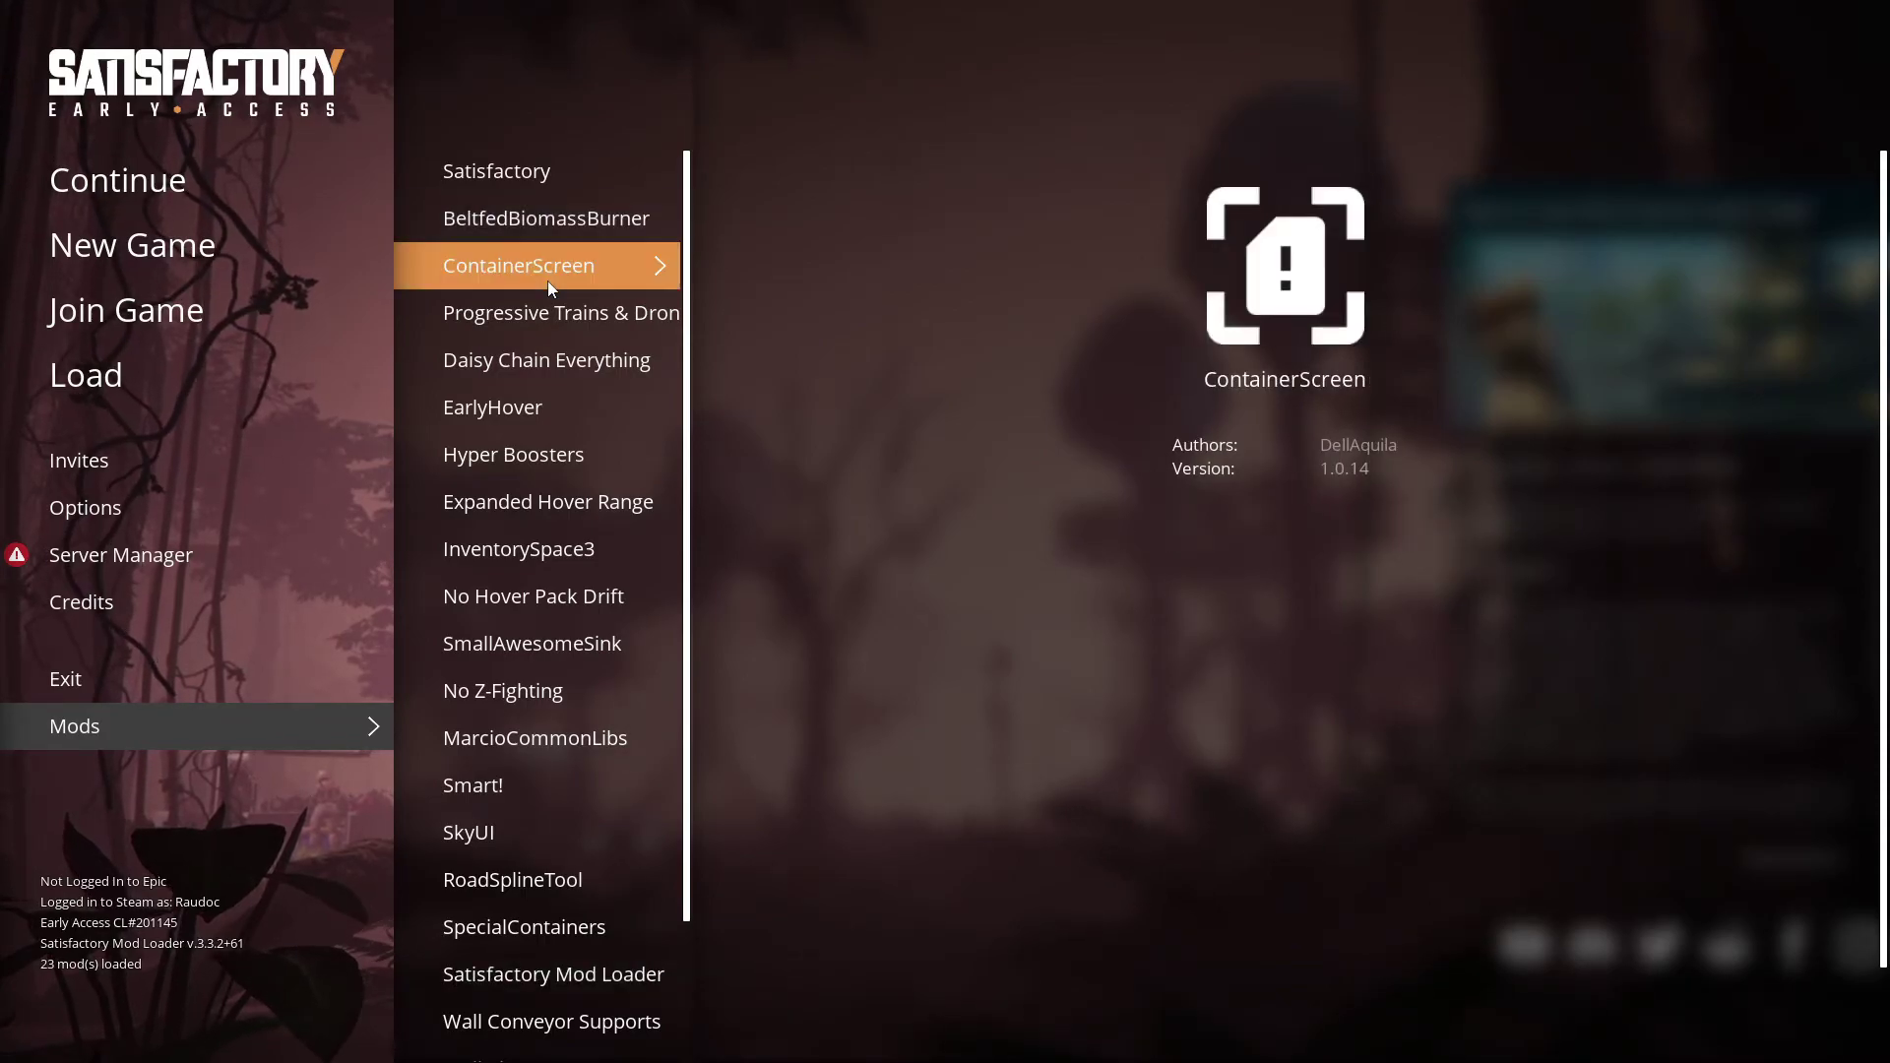
{"action": "left_click", "coordinate": [558, 332]}
Step: Try a Minimum Connections value of 50 for the Daisy Chain Everything mod, and set it back to 2
{"action": "left_click", "coordinate": [555, 380]}
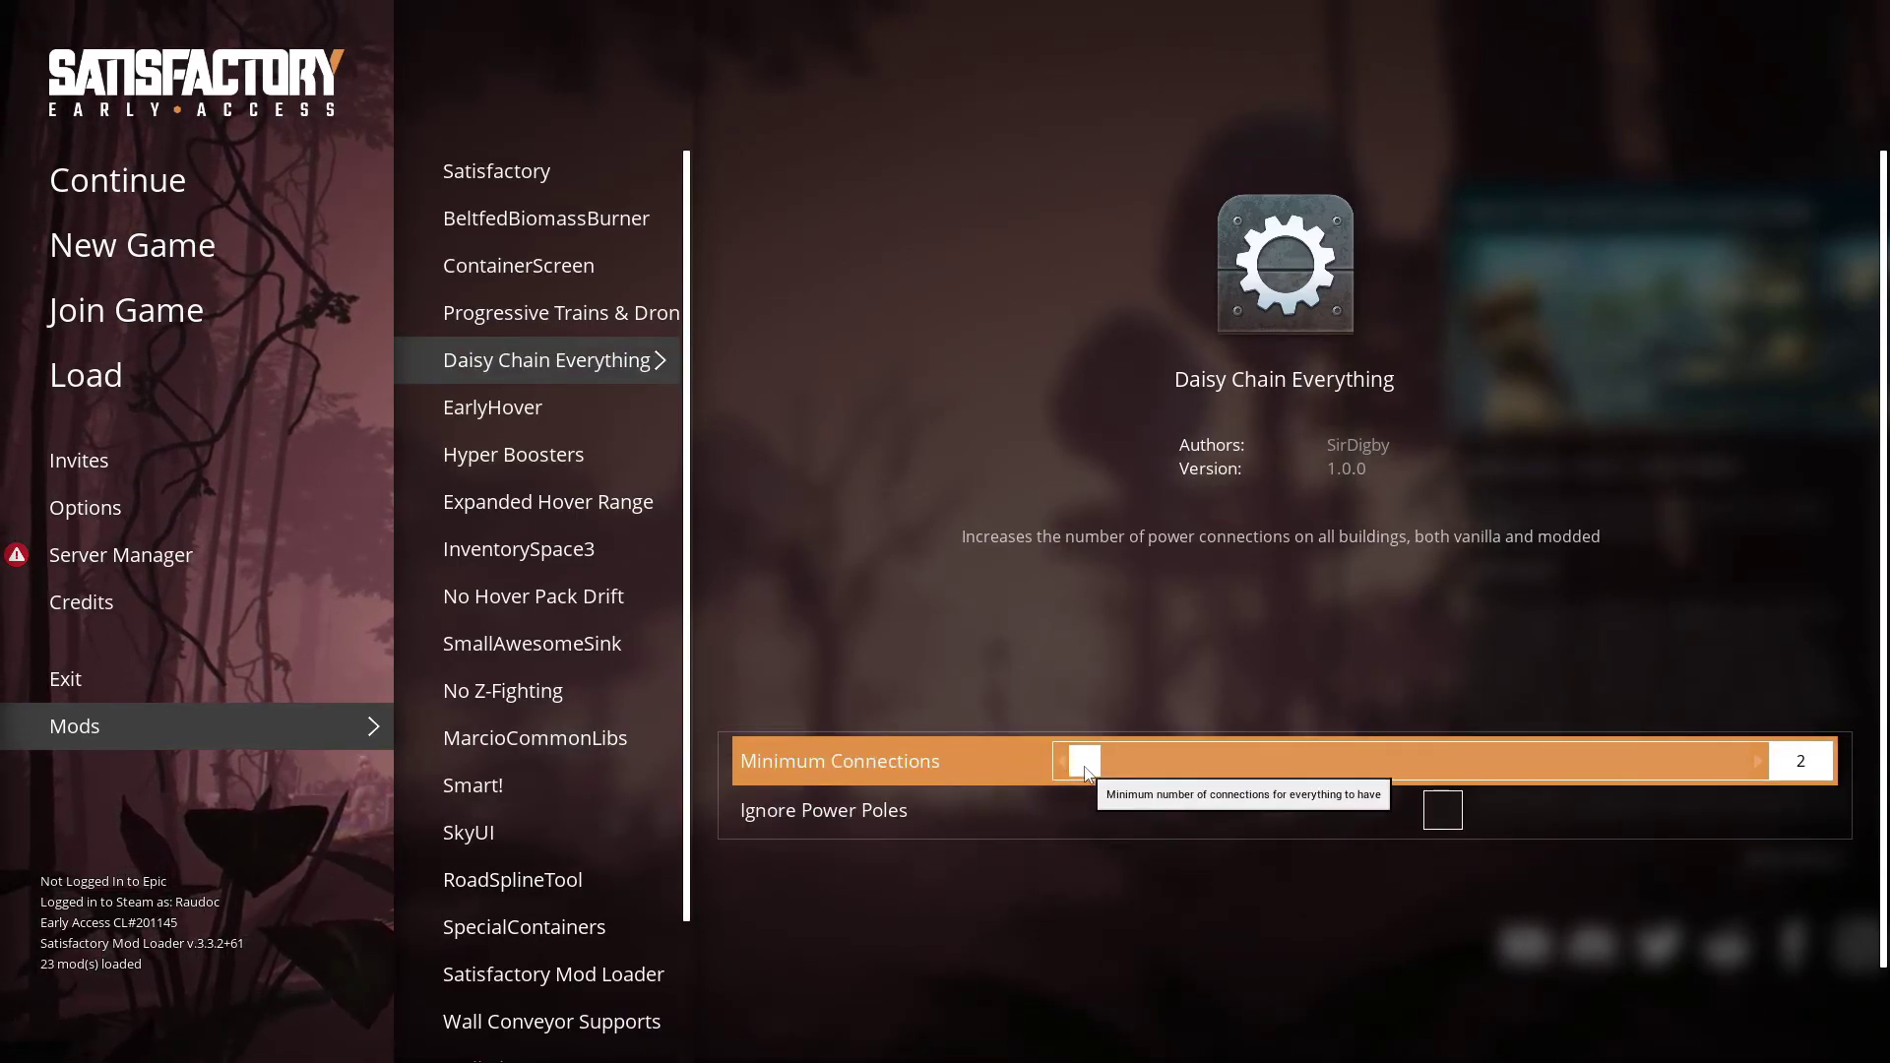
{"action": "left_click_drag", "start_coordinate": [1086, 773], "coordinate": [1839, 725]}
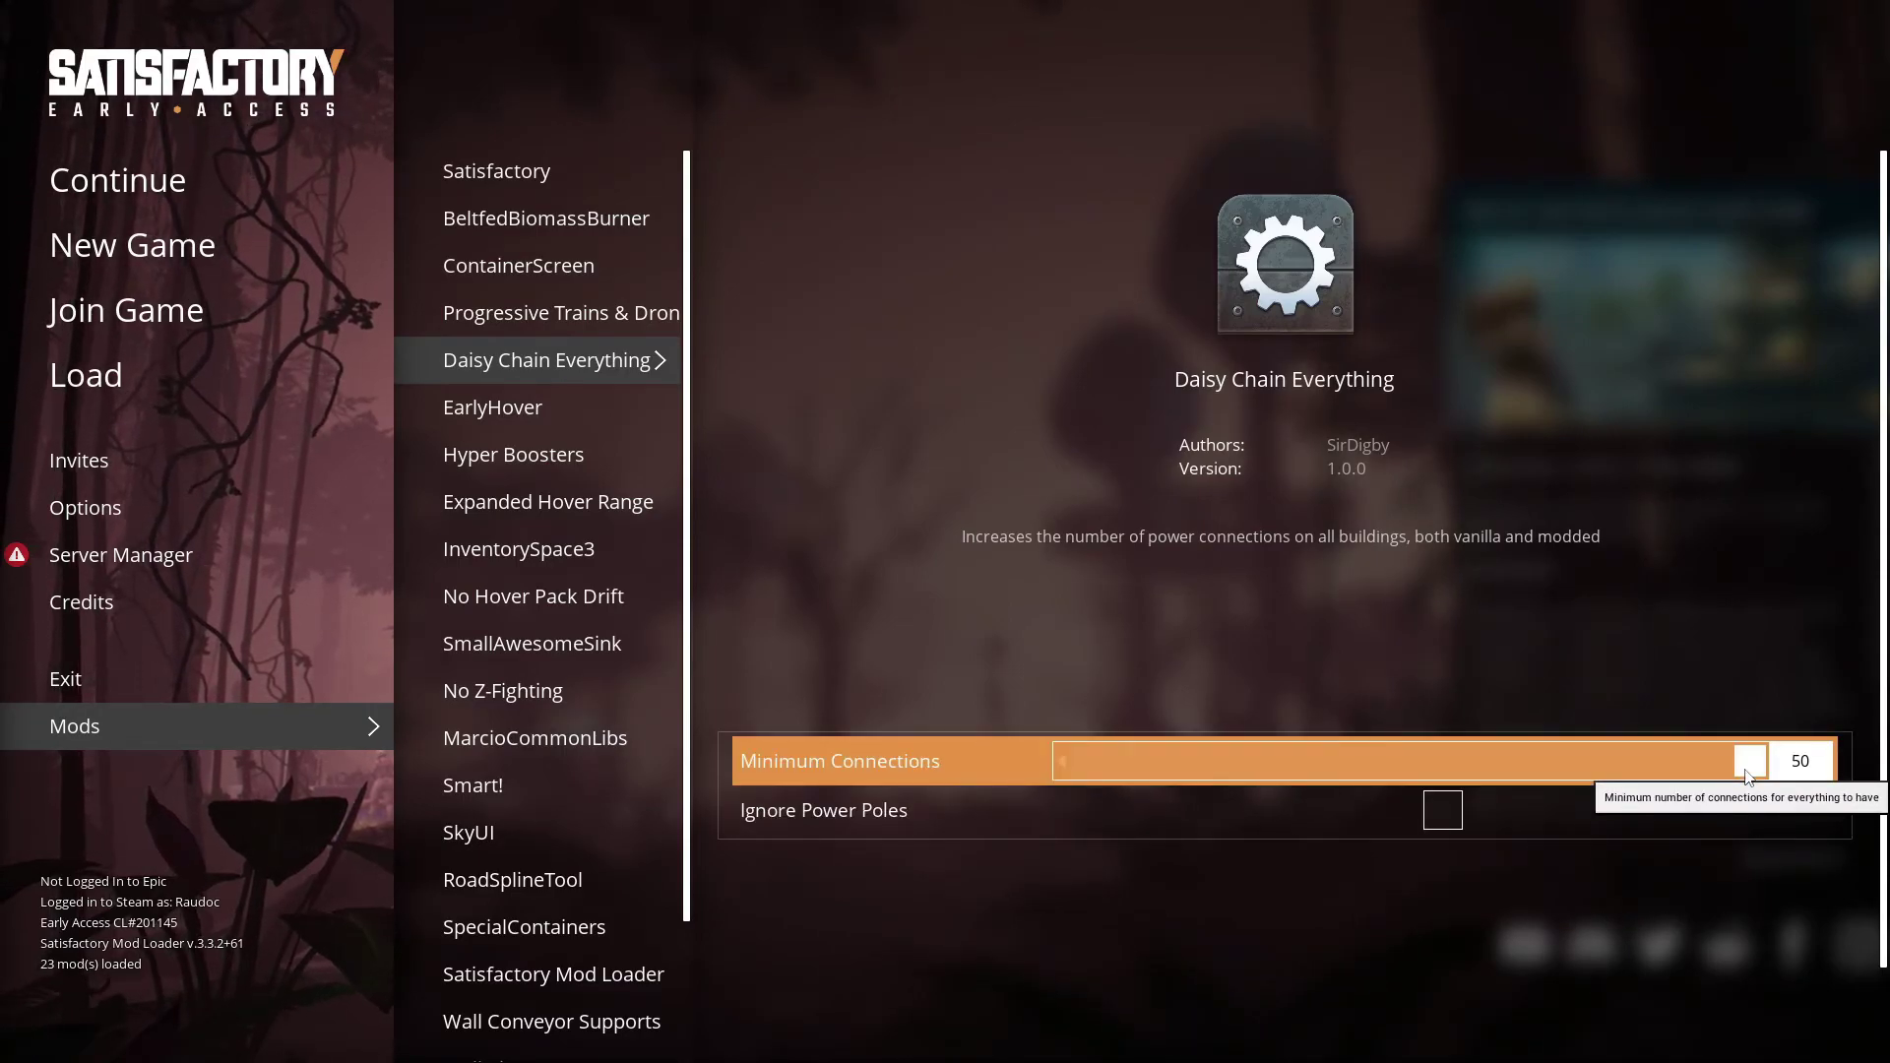
{"action": "left_click_drag", "start_coordinate": [1749, 775], "coordinate": [1088, 773]}
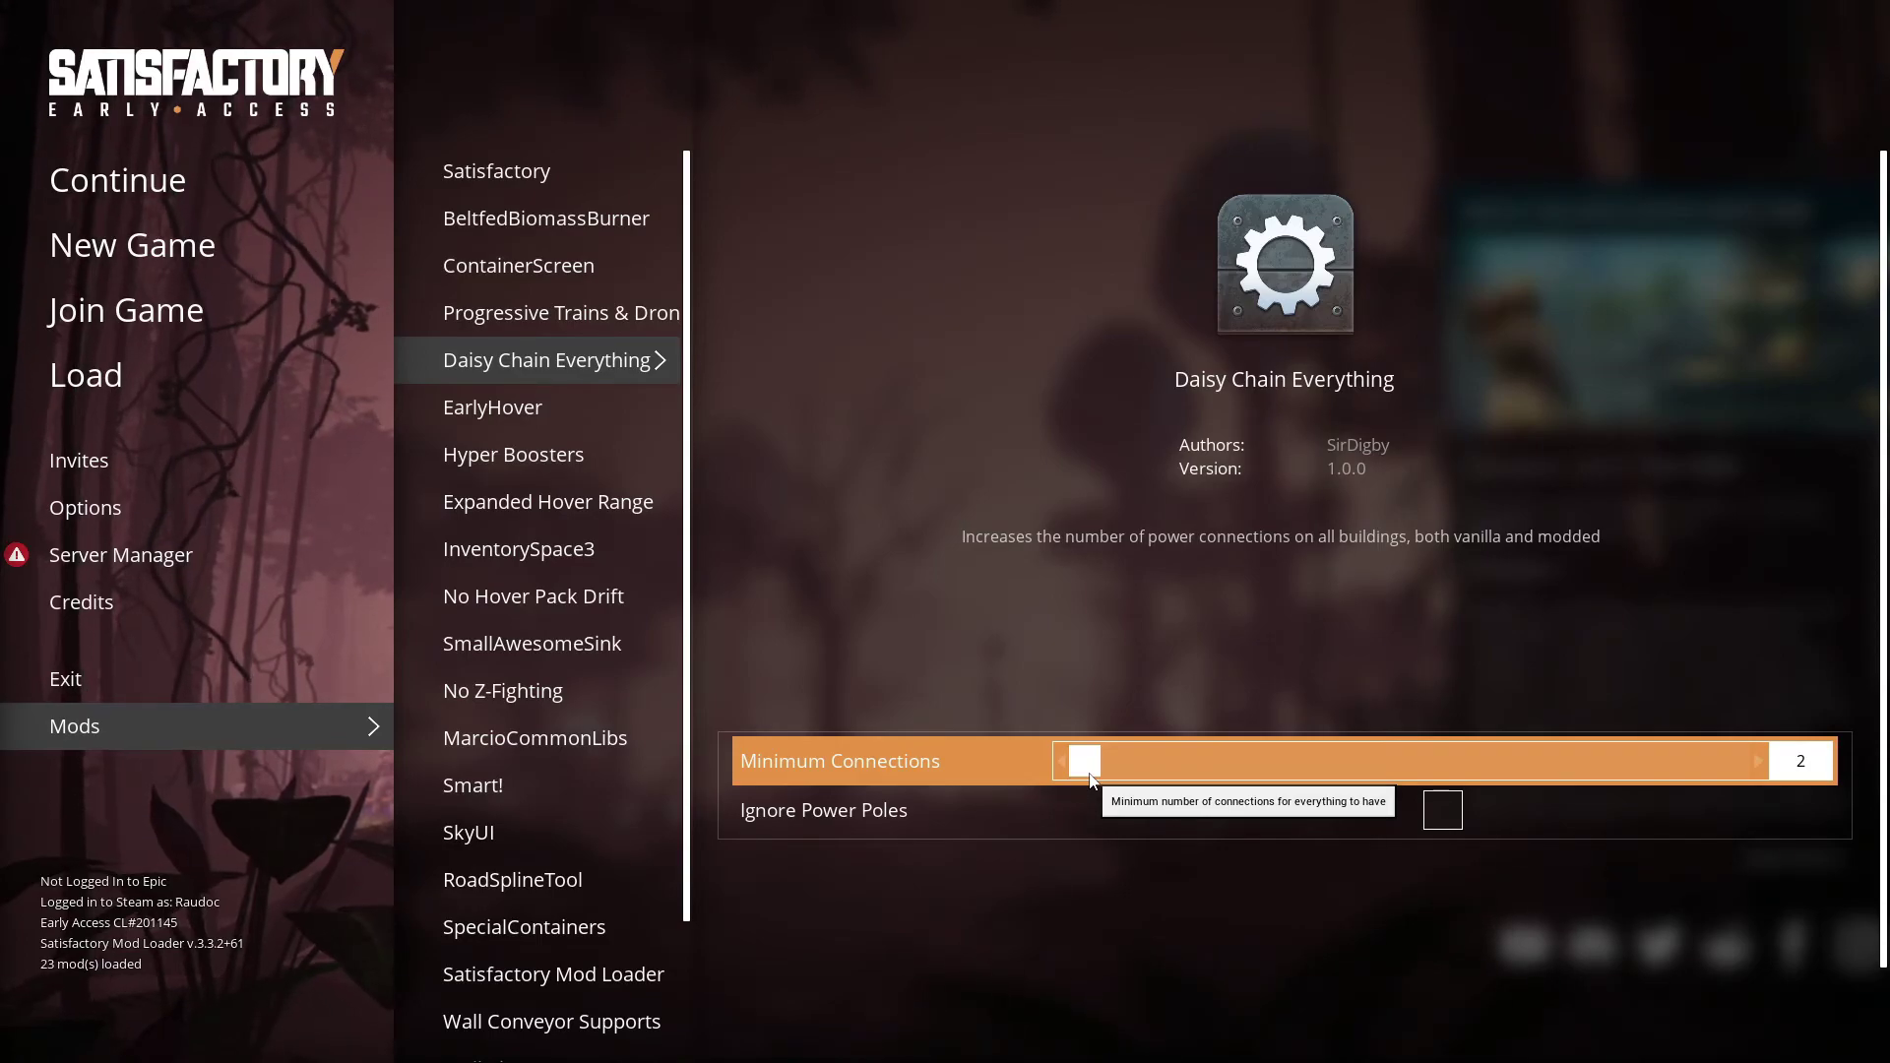
Step: Examine the in-game entries and settings of the EarlyHover, Hyper Boosters and Expanded Hover Range mods
{"action": "left_click", "coordinate": [573, 413]}
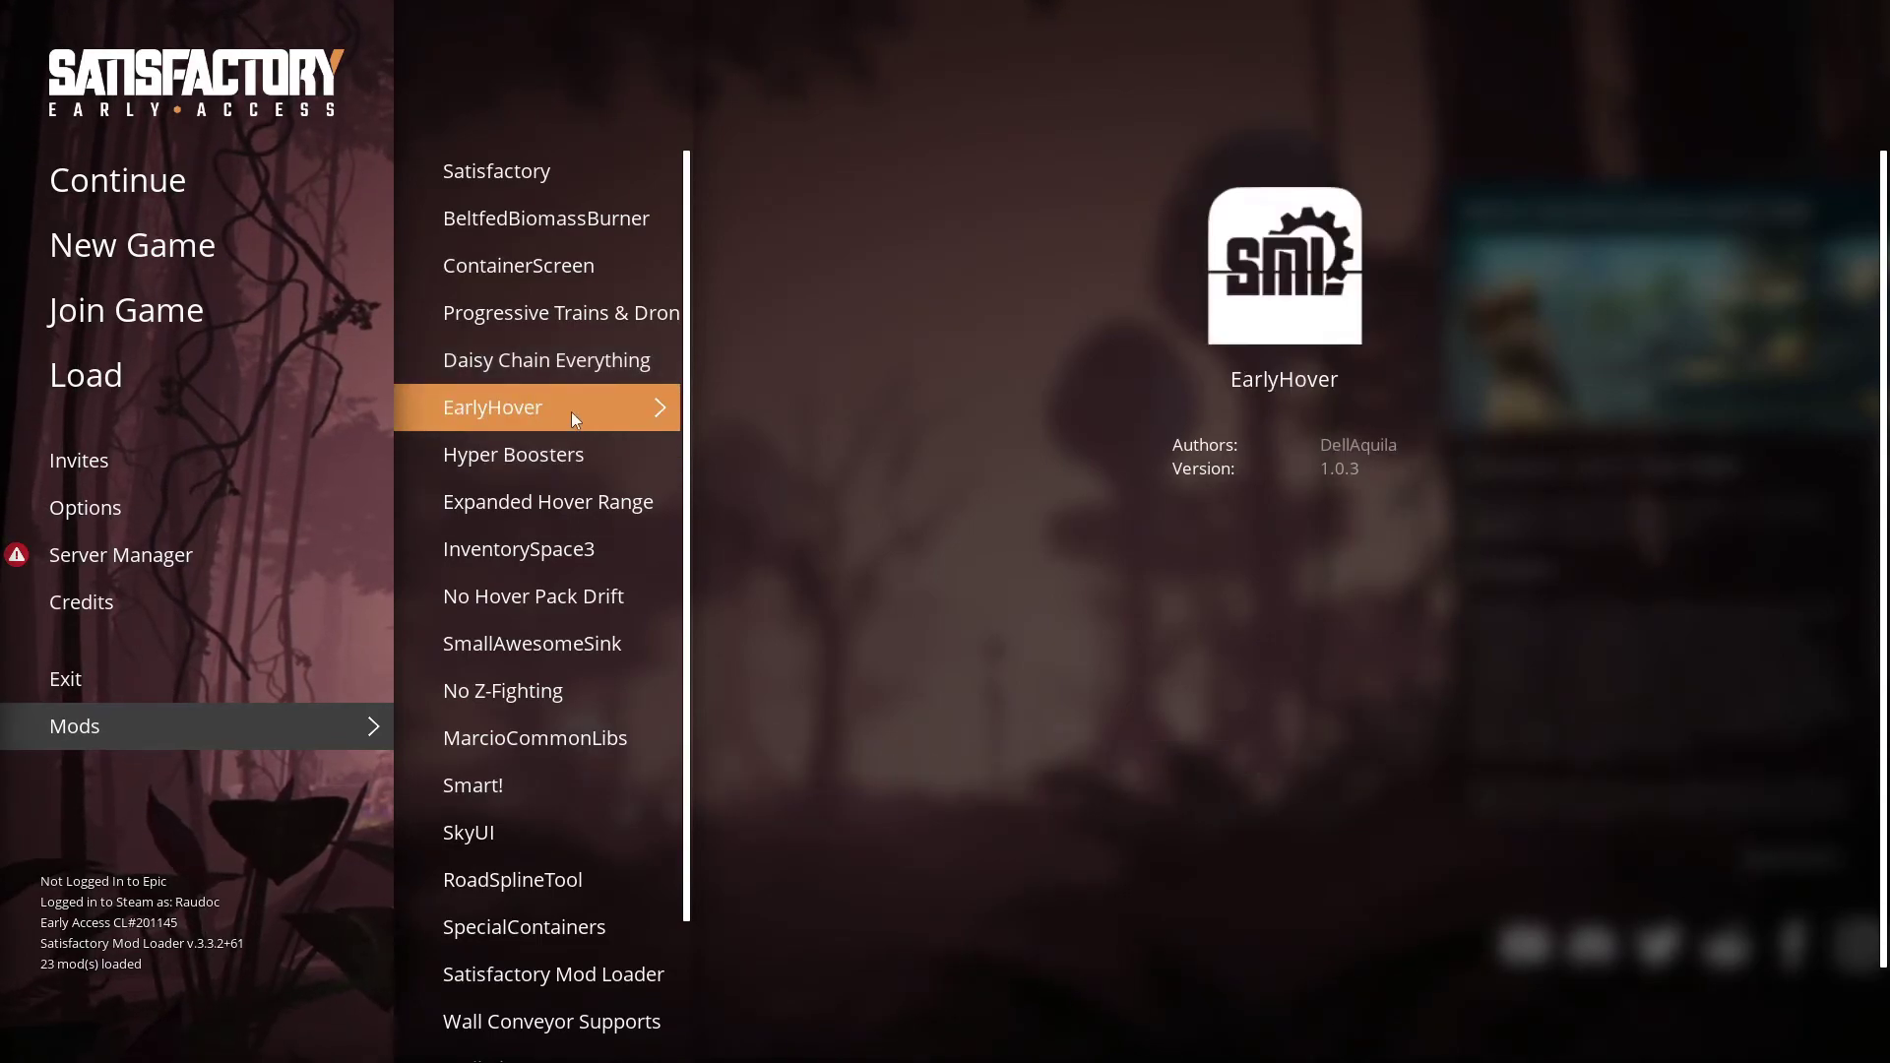
{"action": "left_click", "coordinate": [591, 459]}
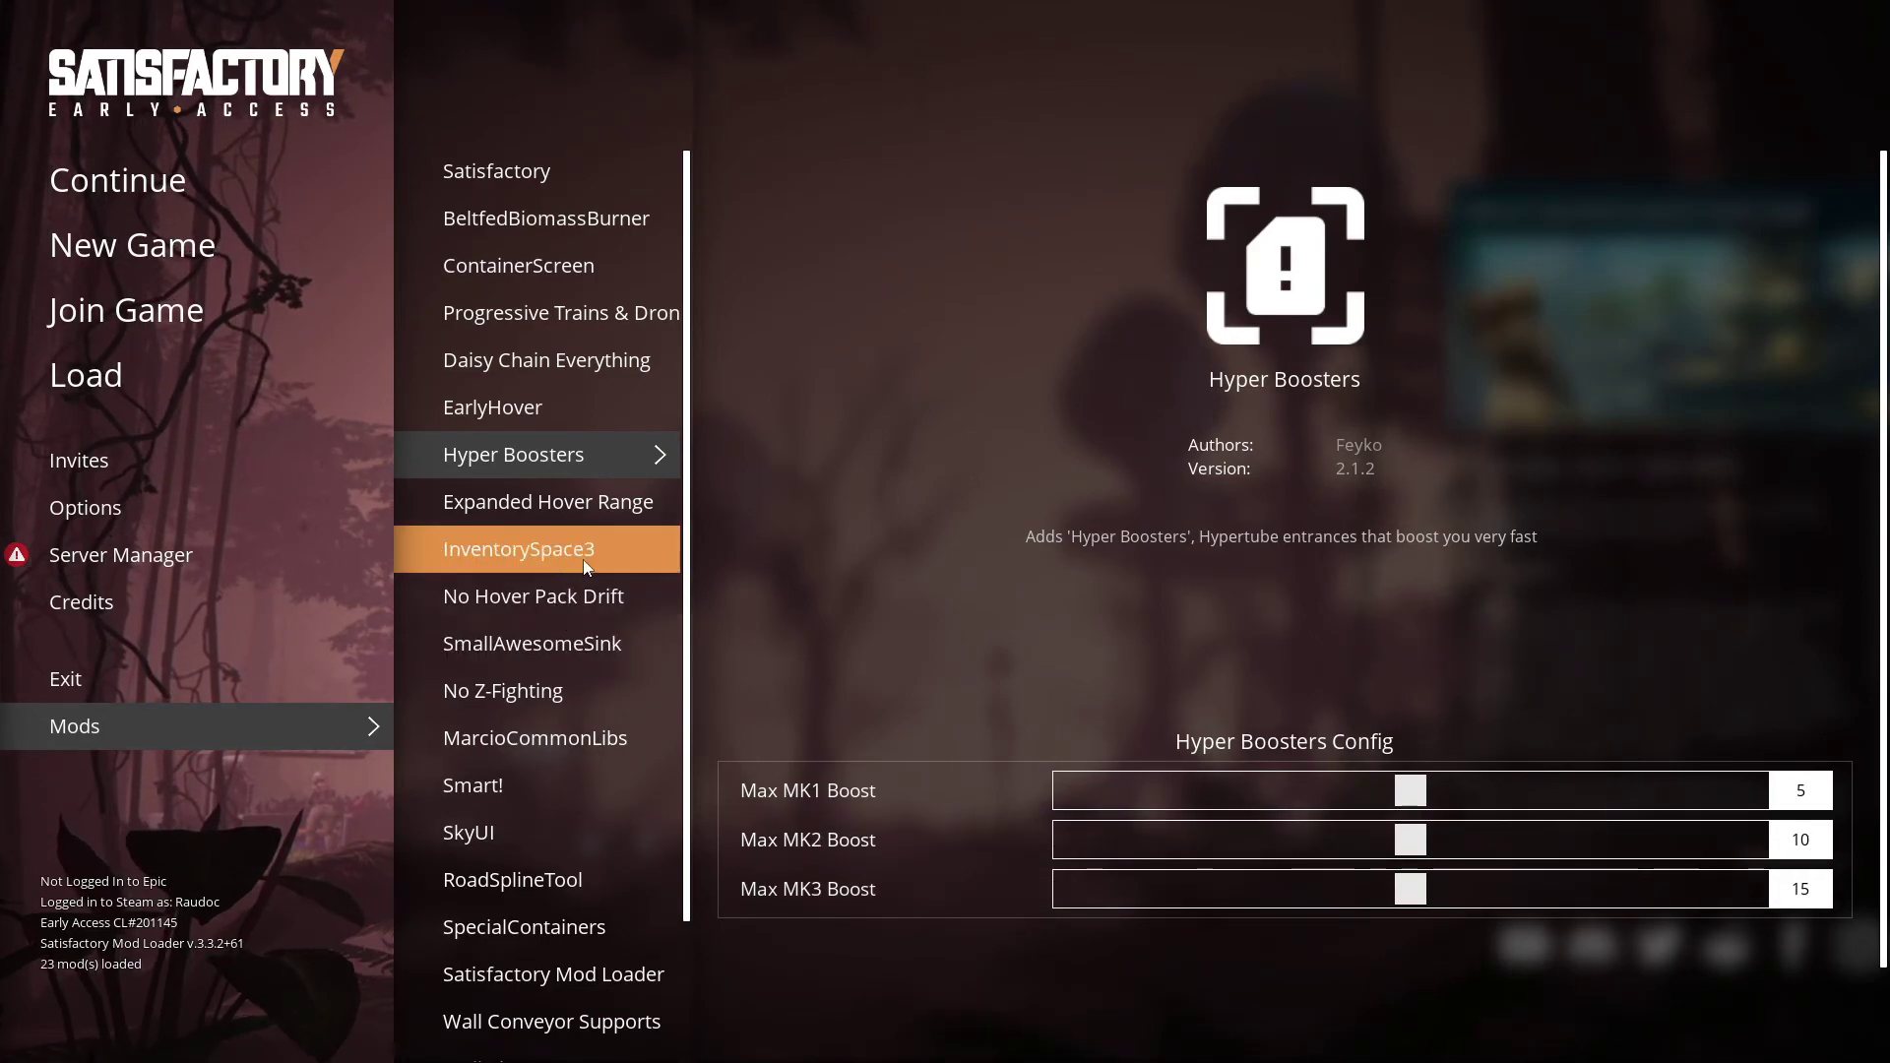
{"action": "left_click", "coordinate": [601, 504]}
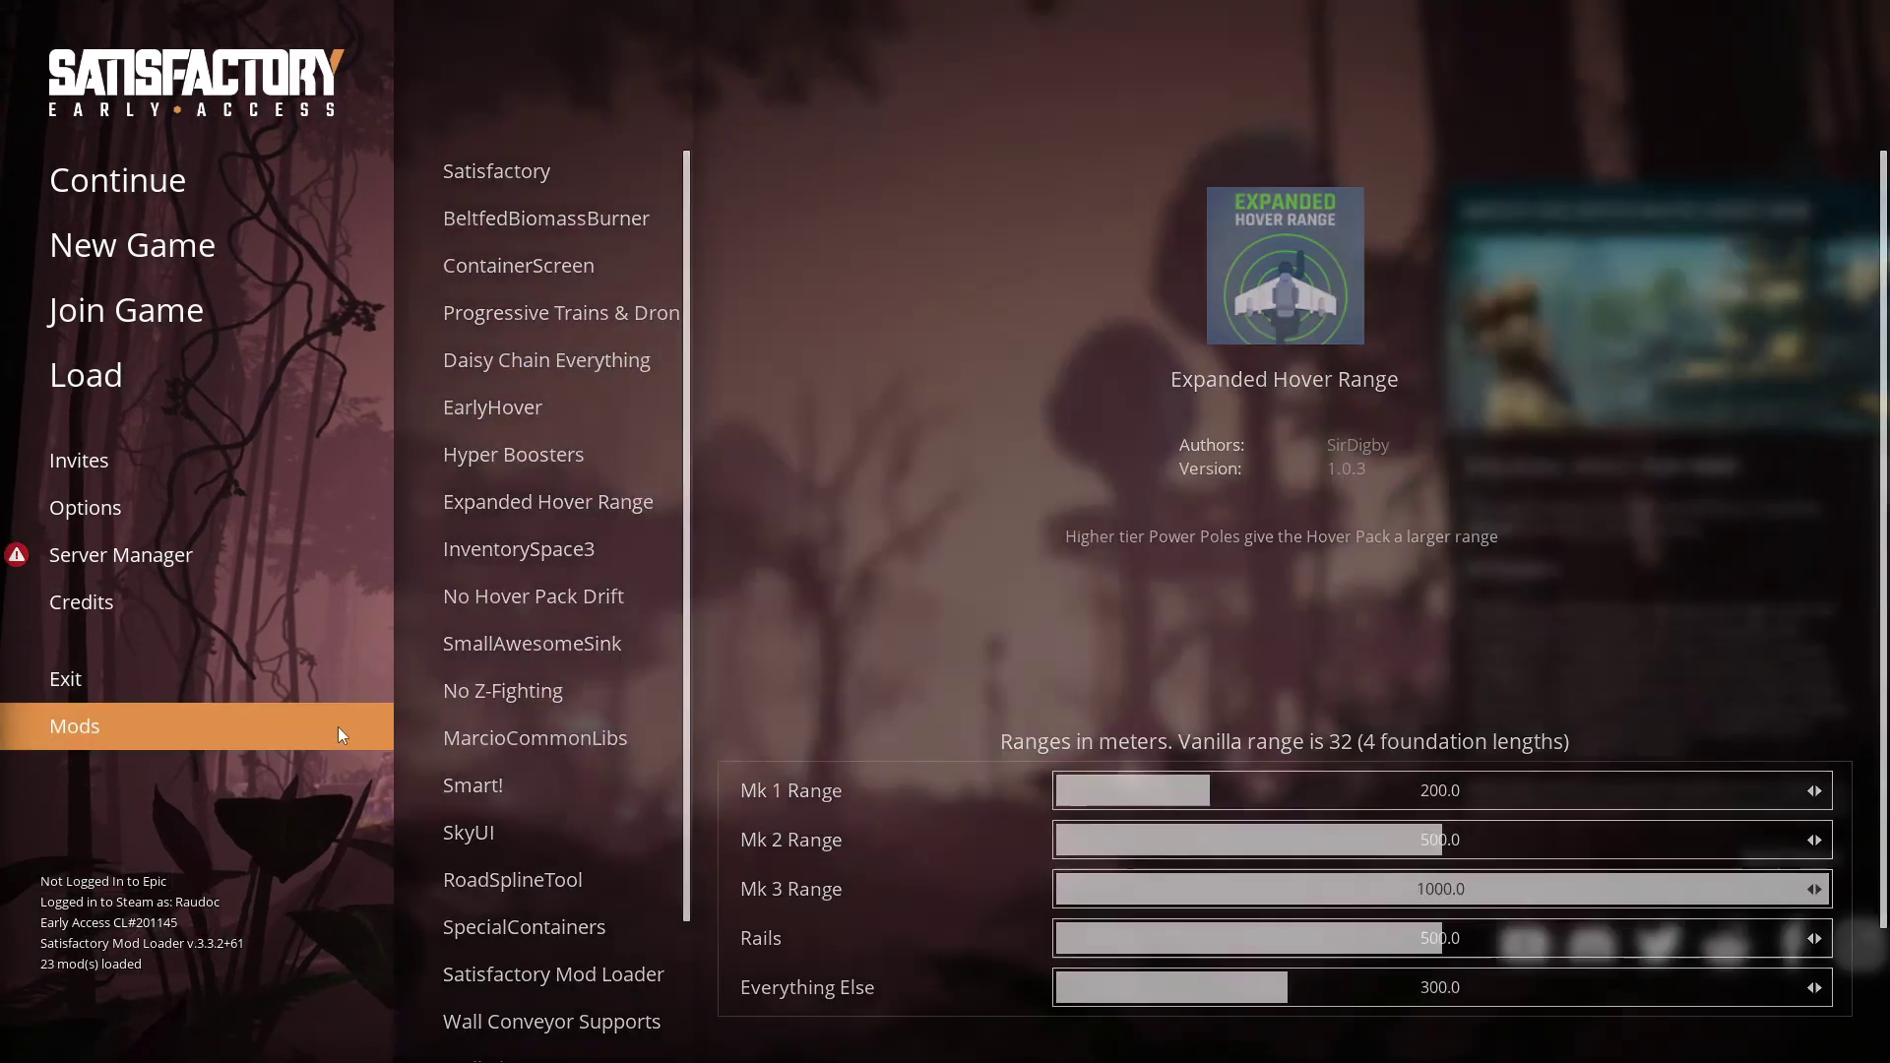
Step: Close the in-game mod list and open the setup for a new game
{"action": "left_click", "coordinate": [338, 726]}
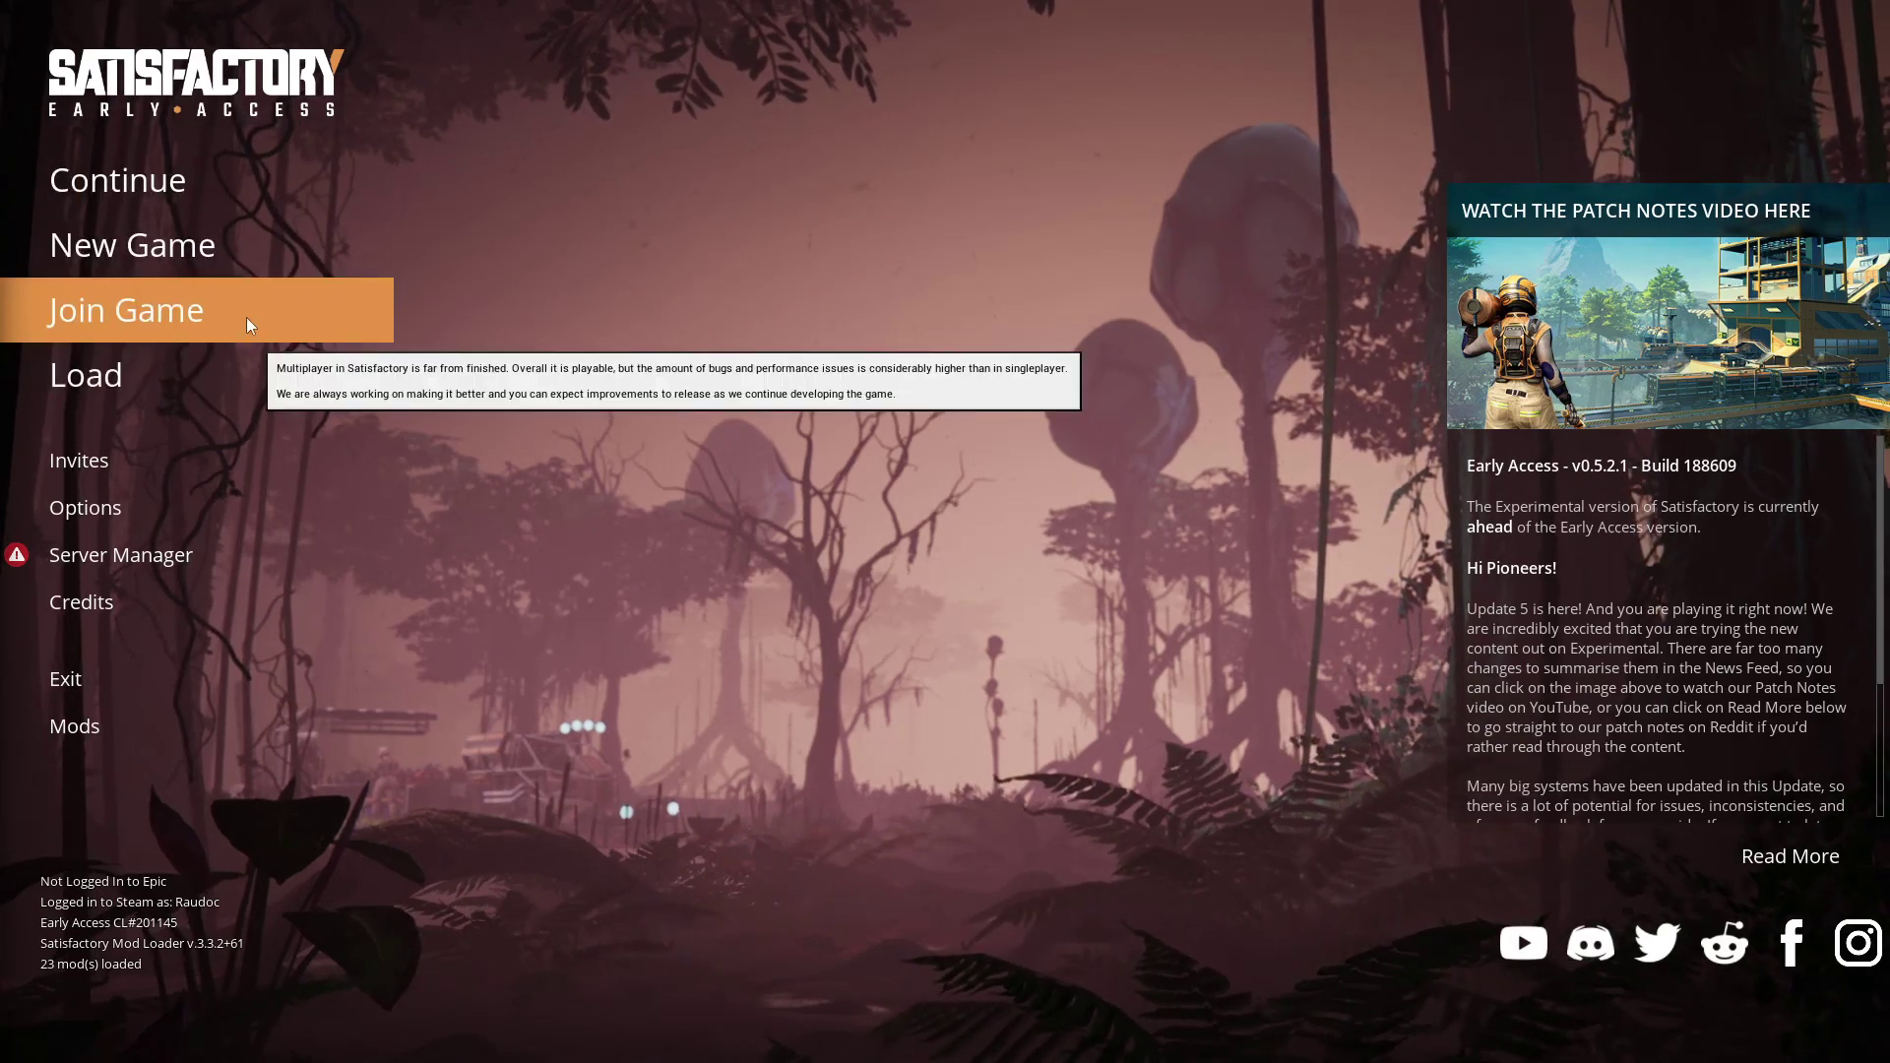
{"action": "left_click", "coordinate": [135, 252]}
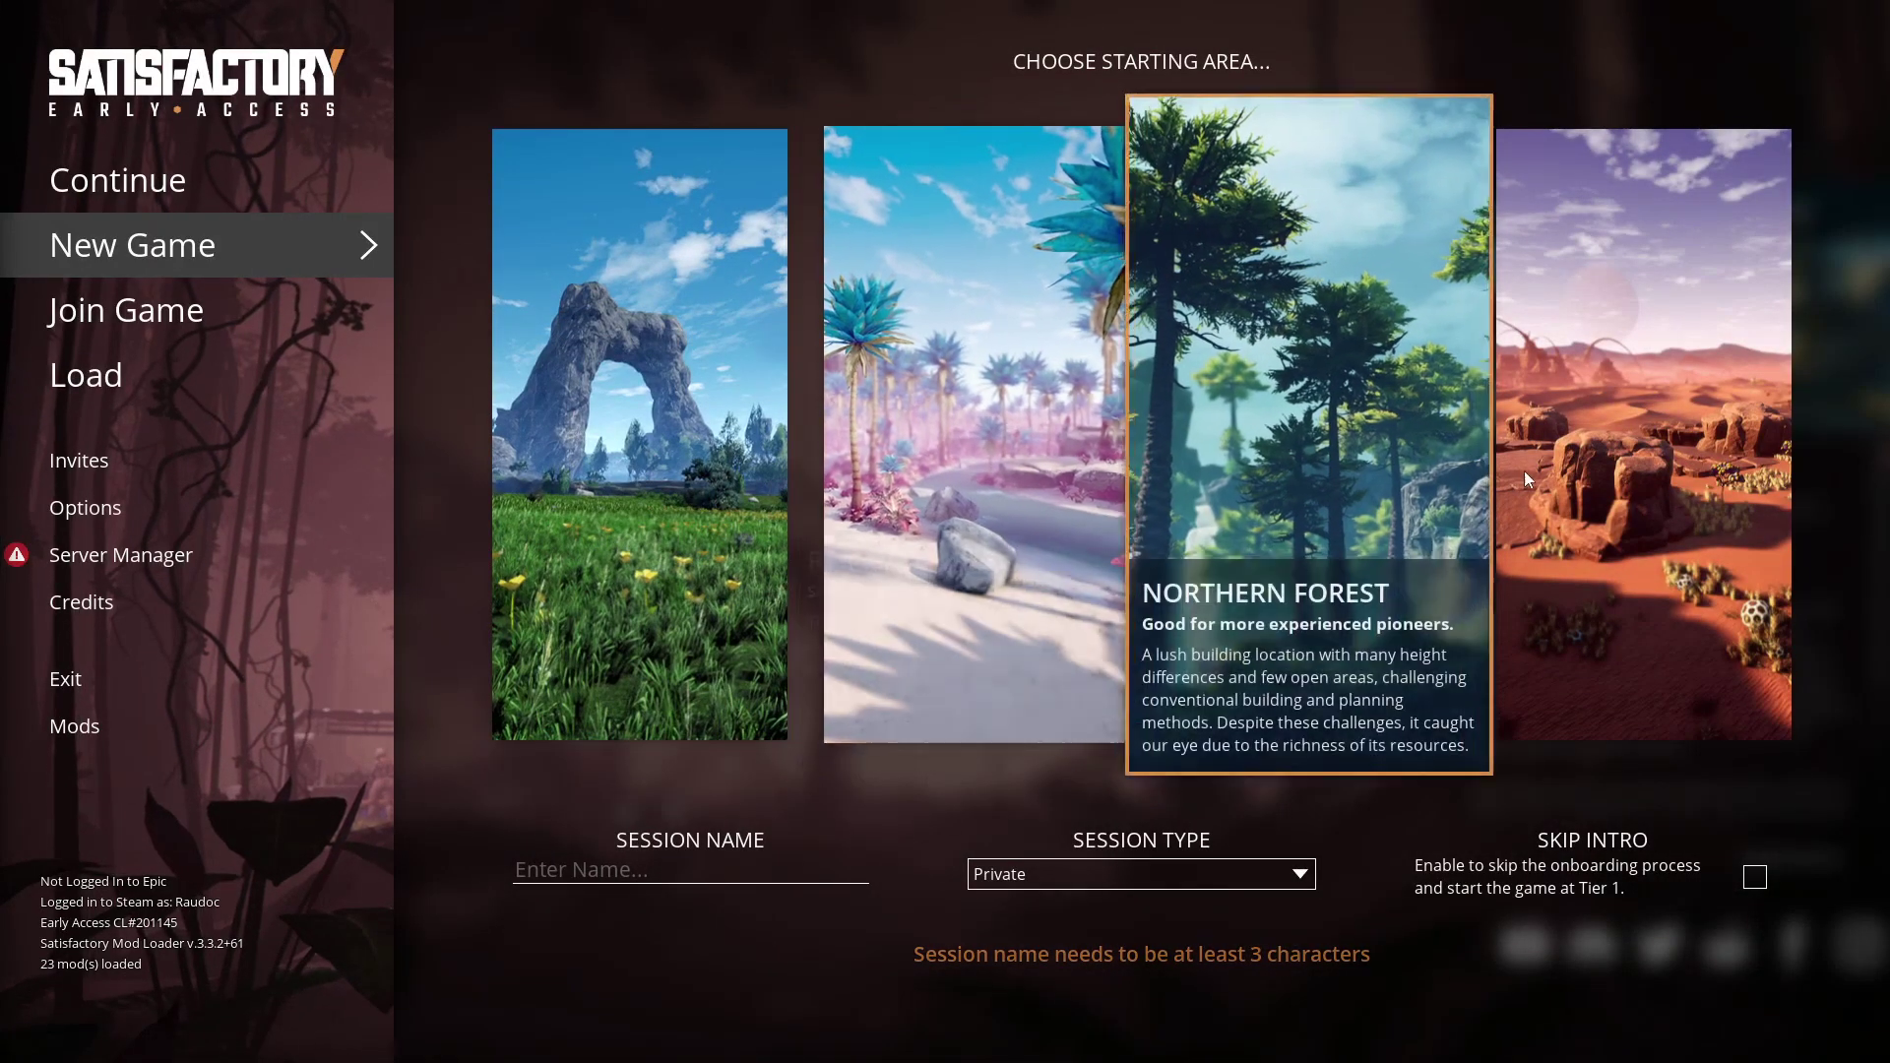